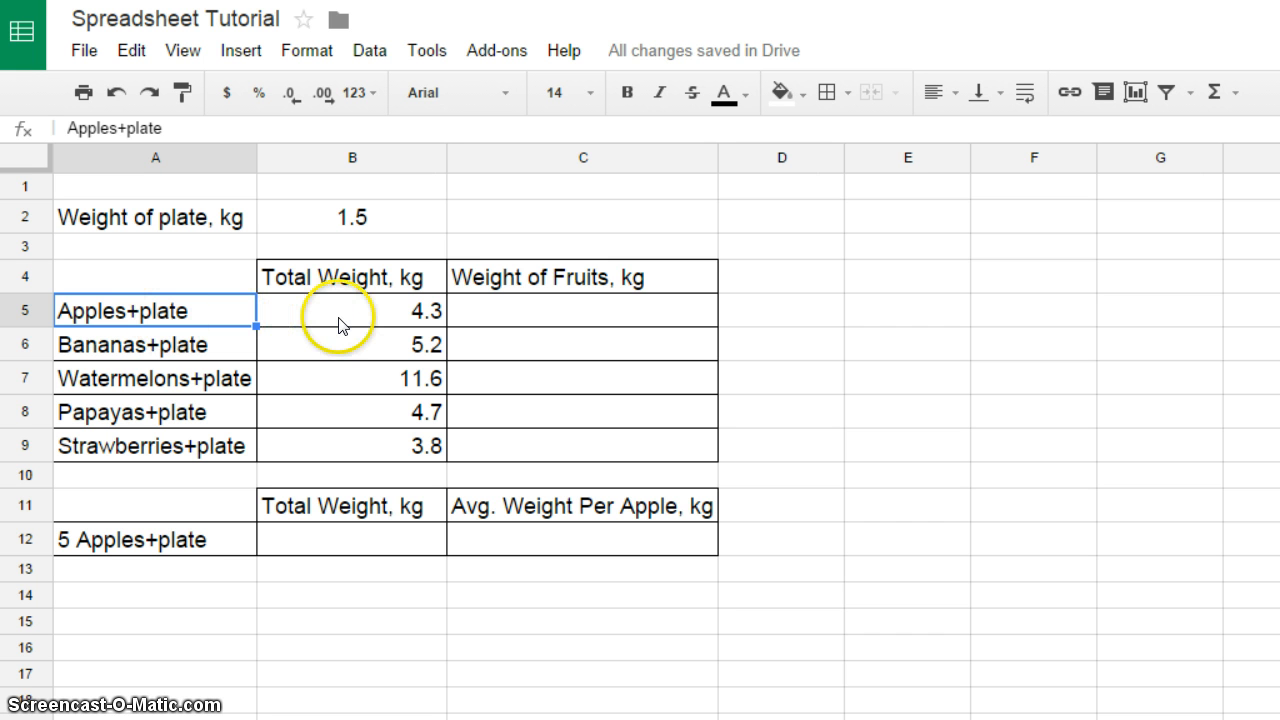
Review the total weights in B5:B9, the plate weight in B2 and the apples row.
click(382, 311)
click(387, 345)
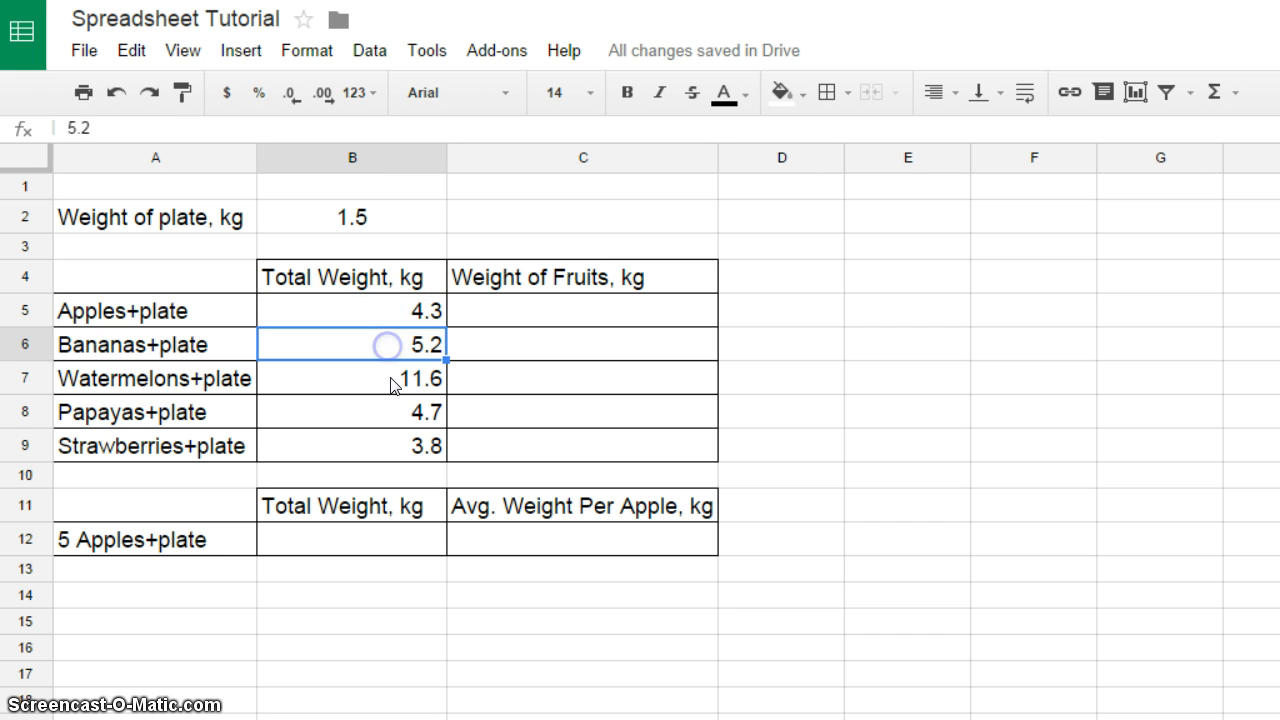
click(388, 379)
click(388, 412)
click(381, 437)
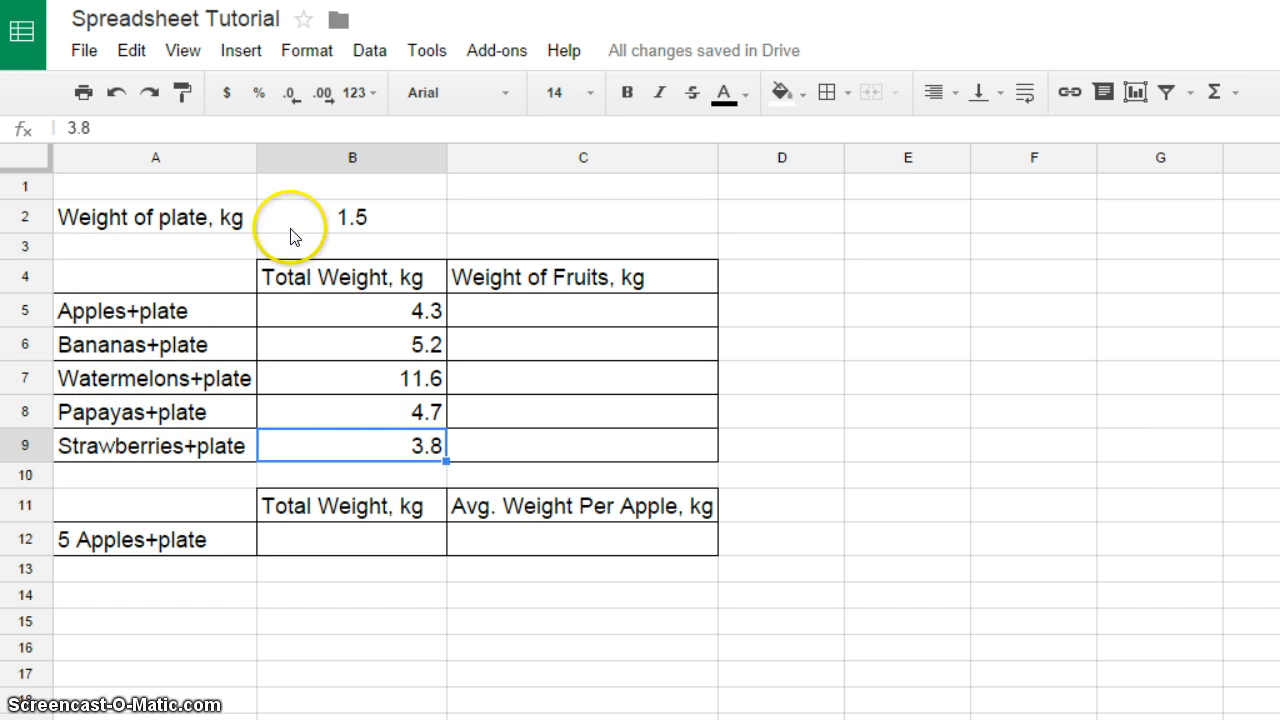
click(195, 222)
click(366, 218)
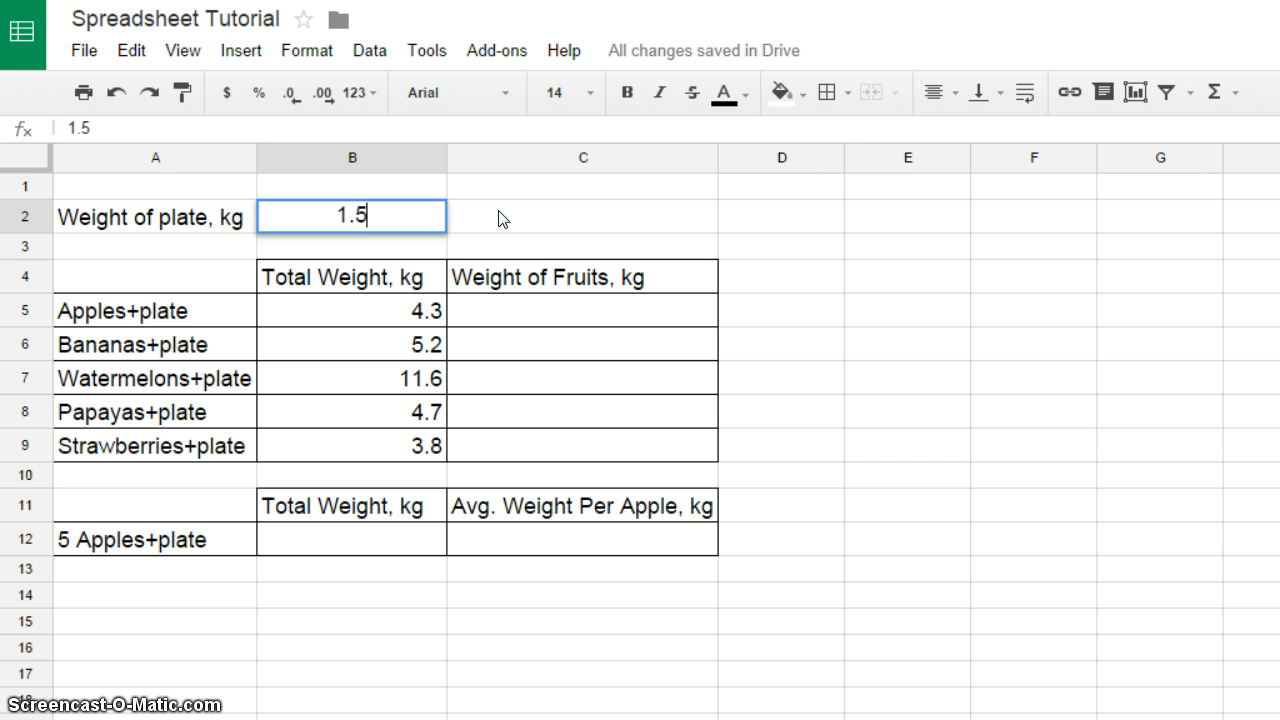
click(415, 306)
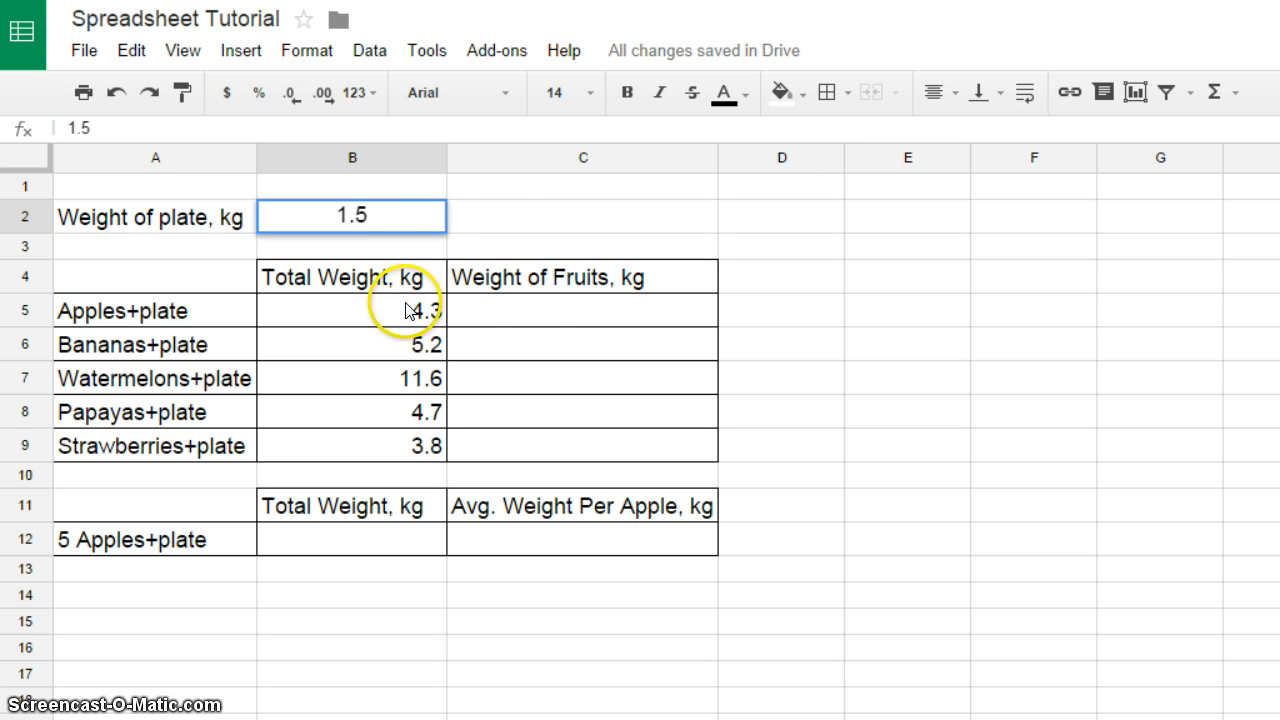
click(522, 310)
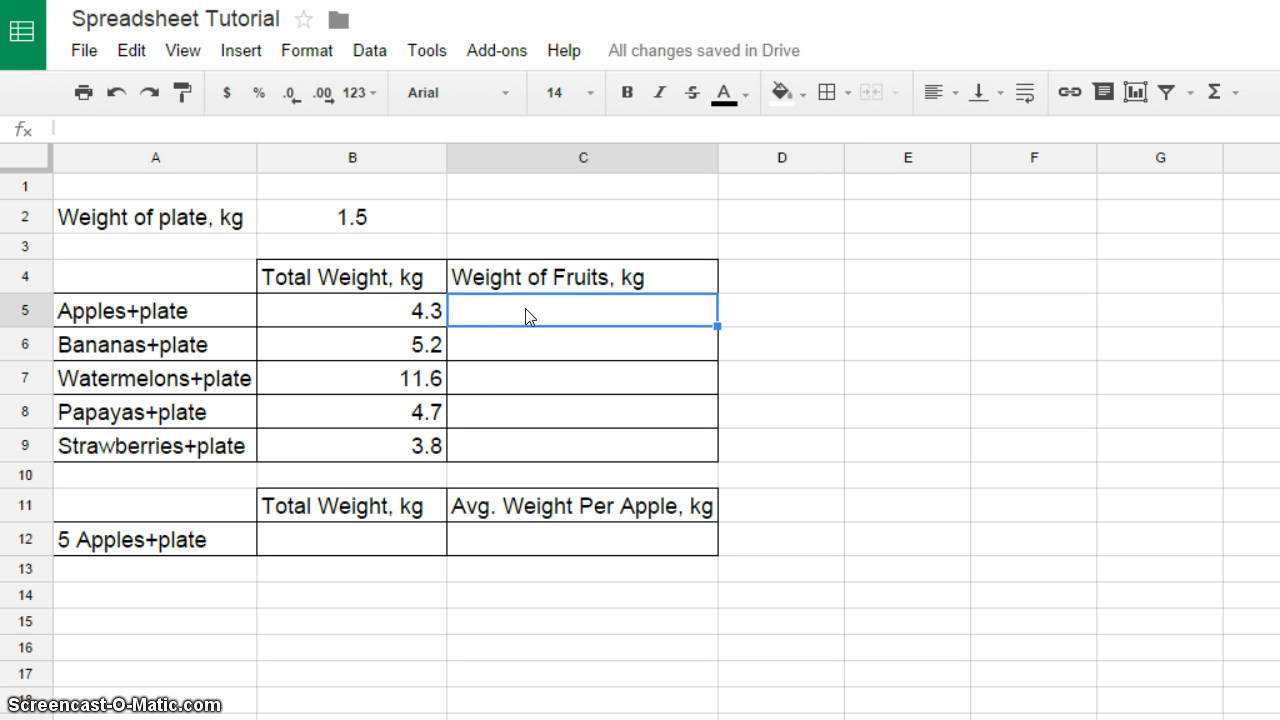
click(95, 311)
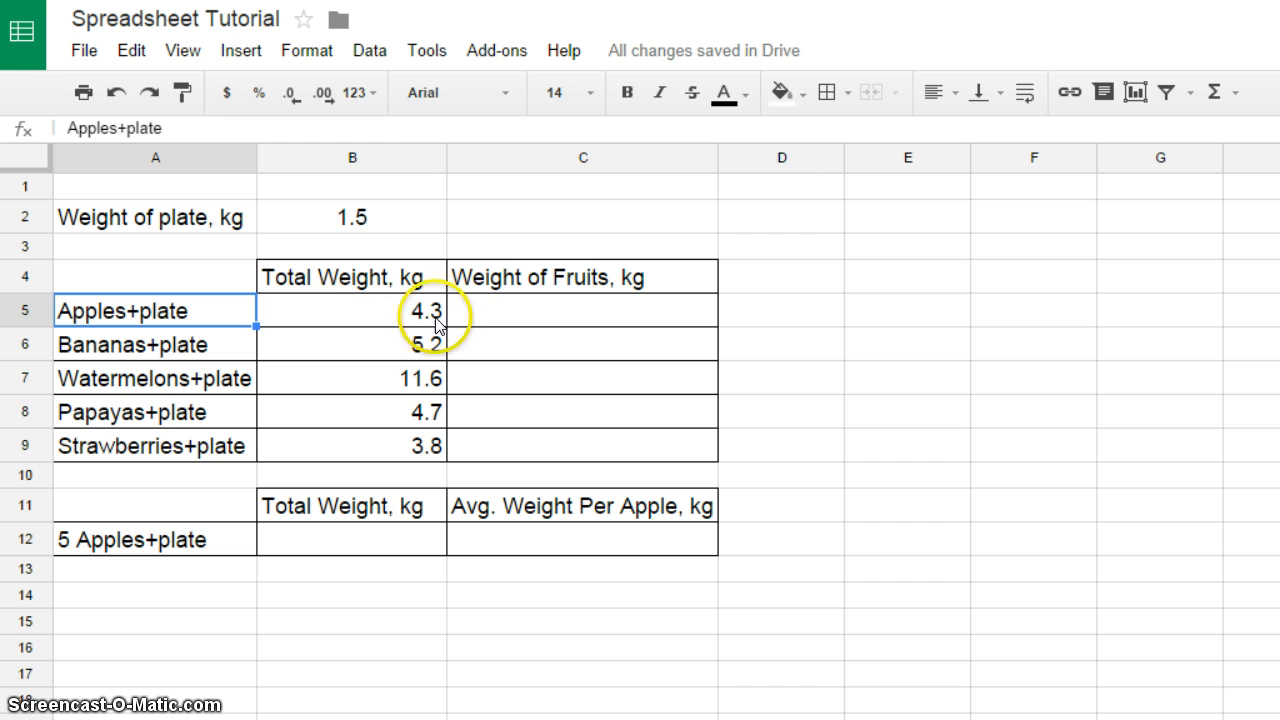
Enter 4.3-1.5 without an equals sign as the apples' Weight of Fruits in C5.
click(512, 316)
text(4)
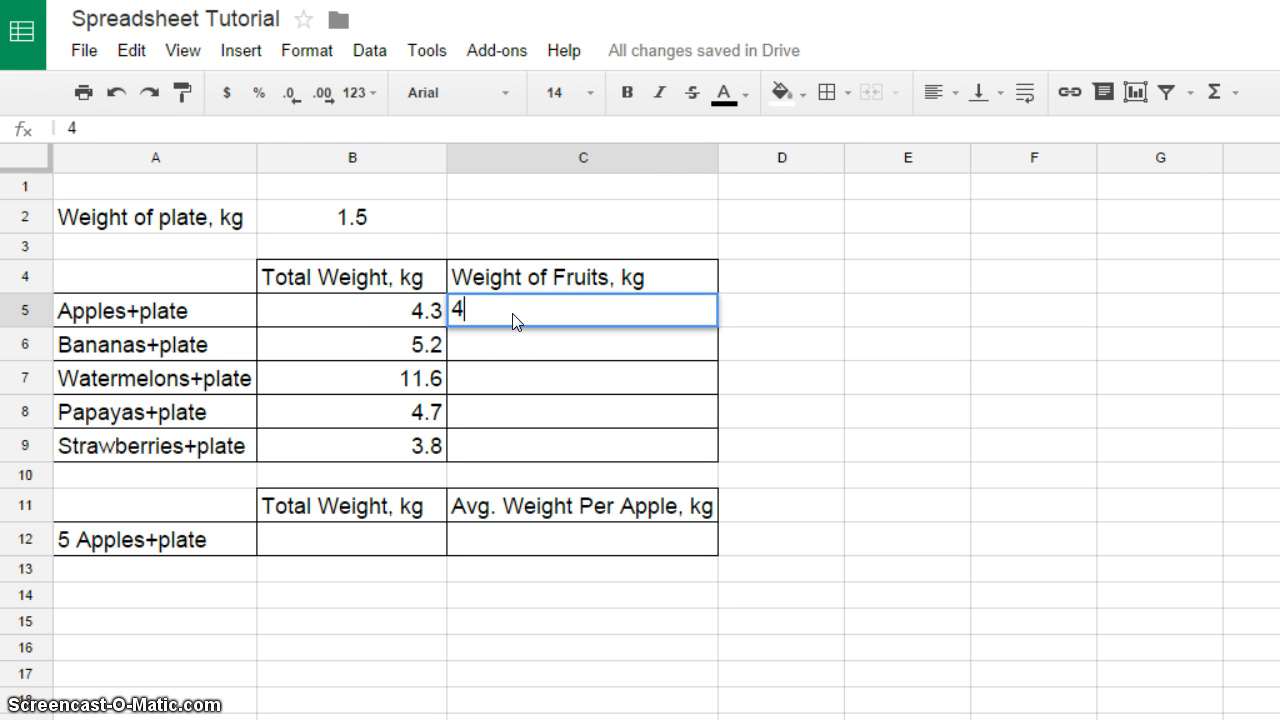
text(.3-1.5)
key(Return)
Replace the plain text in C5 with the formula =B5-B2 for the apples' weight.
click(556, 316)
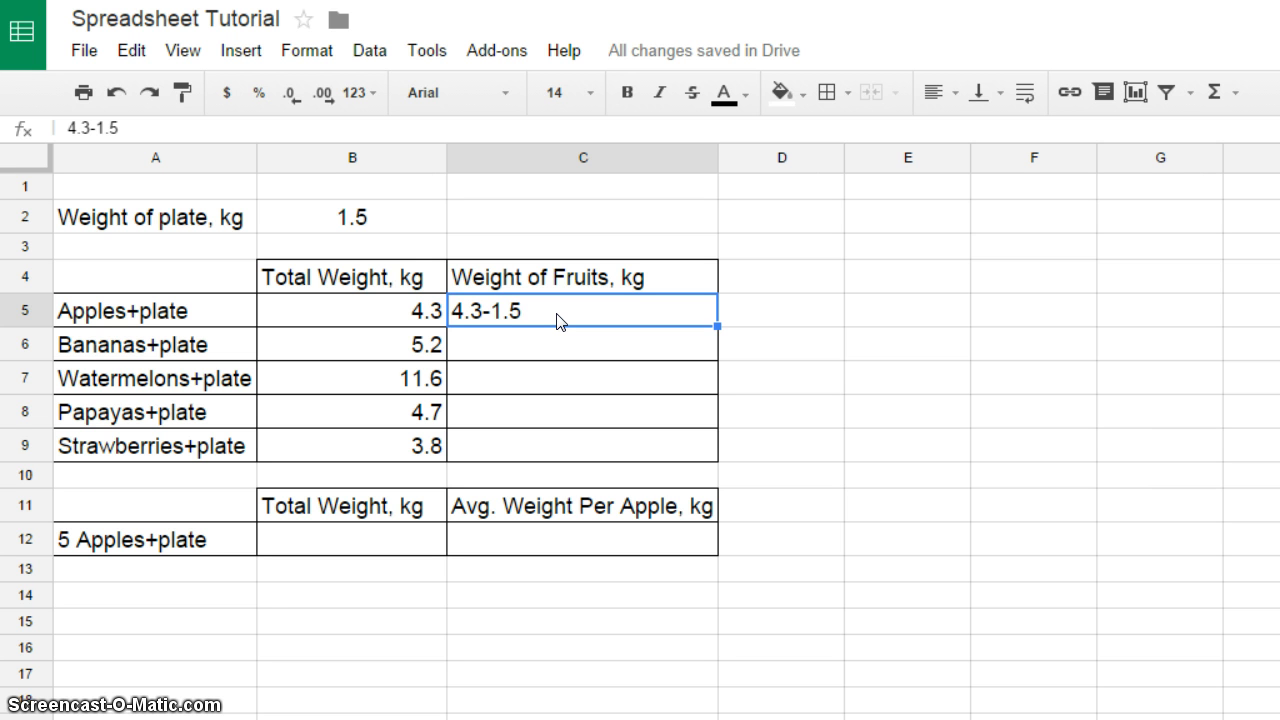
double_click(557, 318)
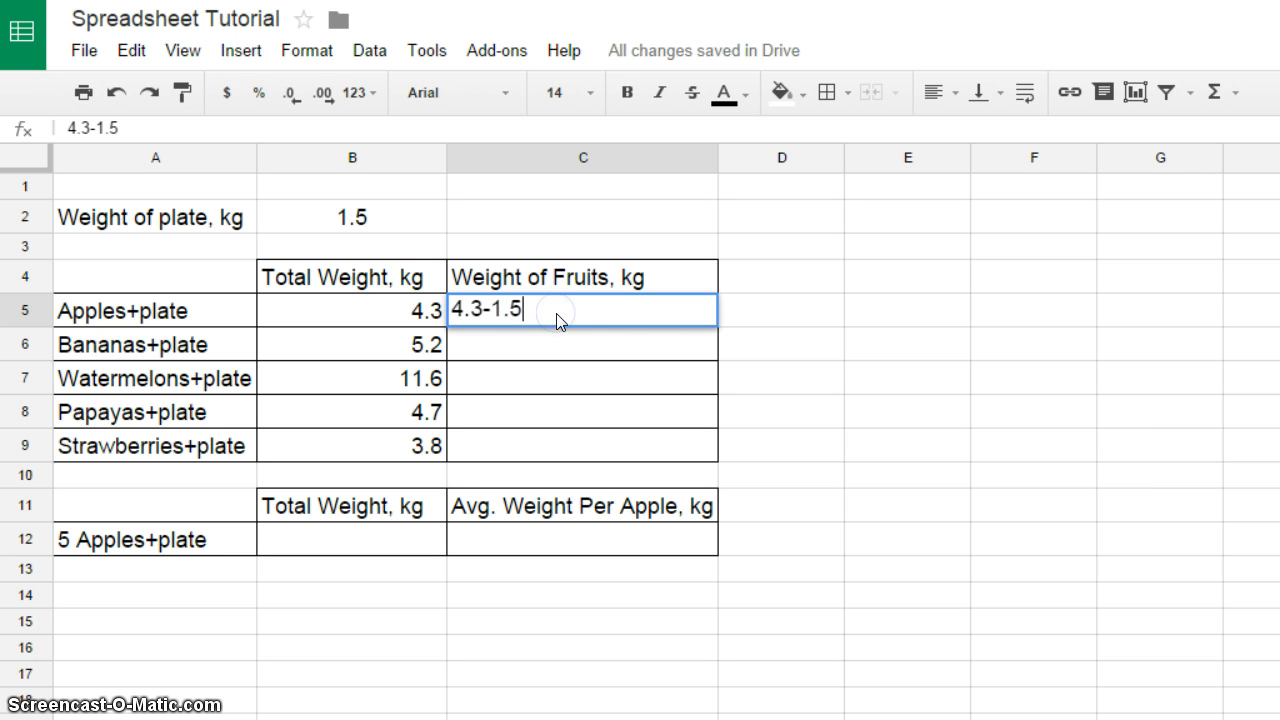
key(BackSpace)
key(BackSpace)
key(BackSpace)
key(BackSpace)
key(BackSpace)
key(BackSpace)
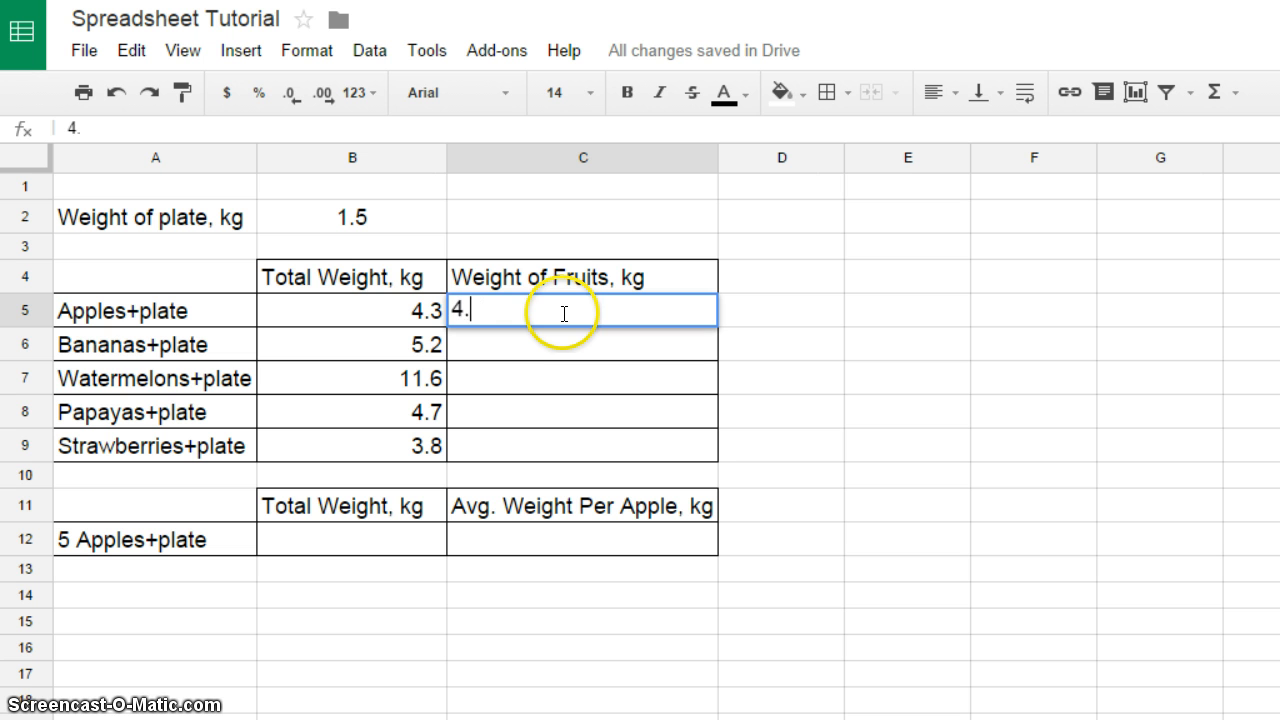
key(BackSpace)
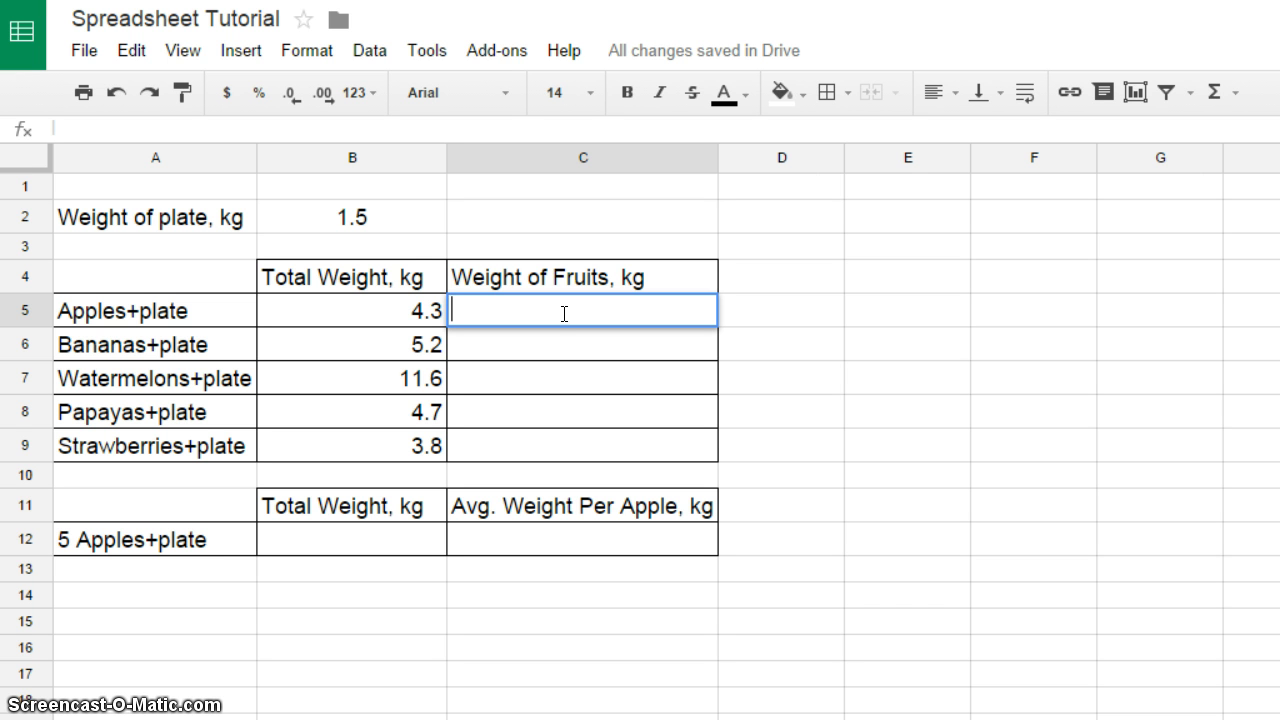
text(=)
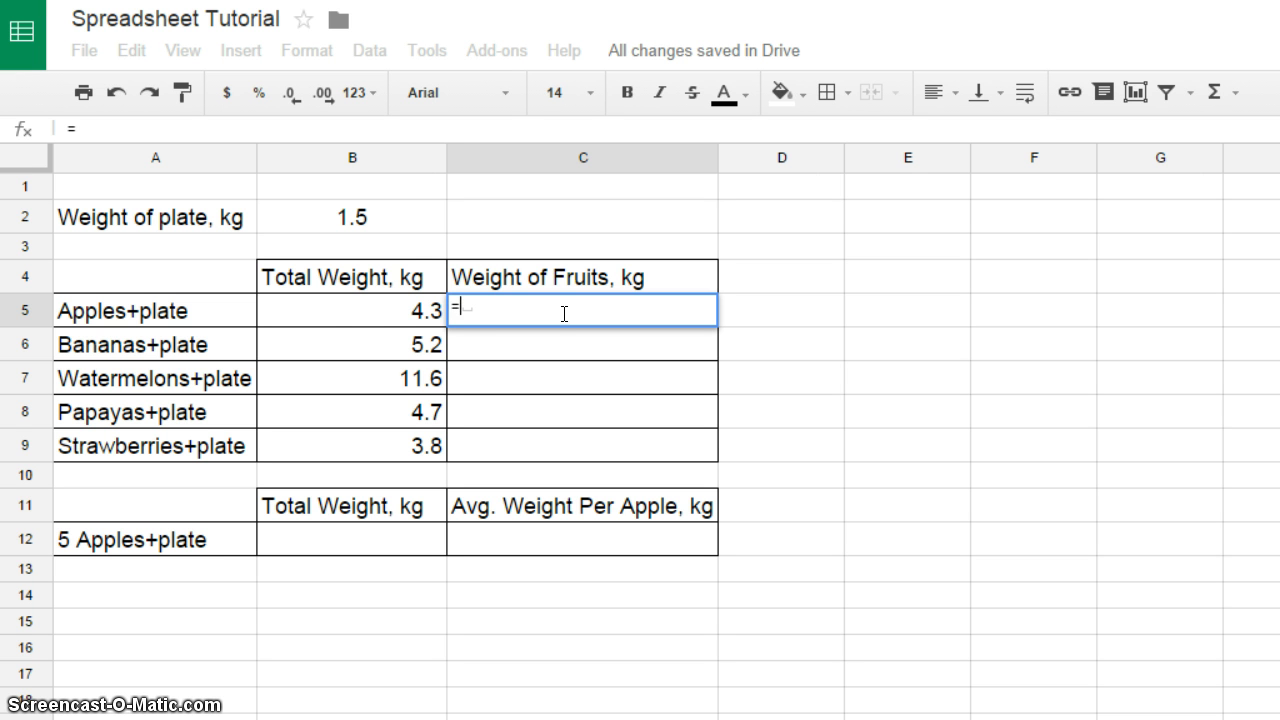
click(376, 318)
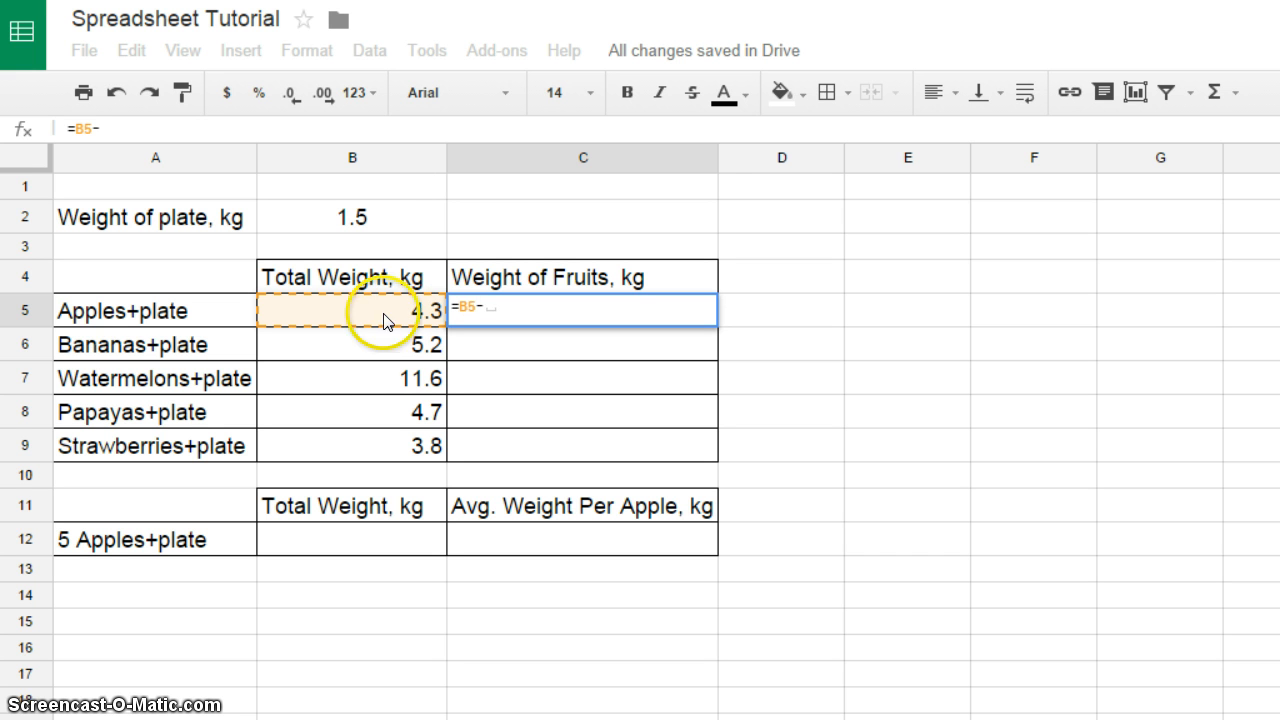
click(320, 218)
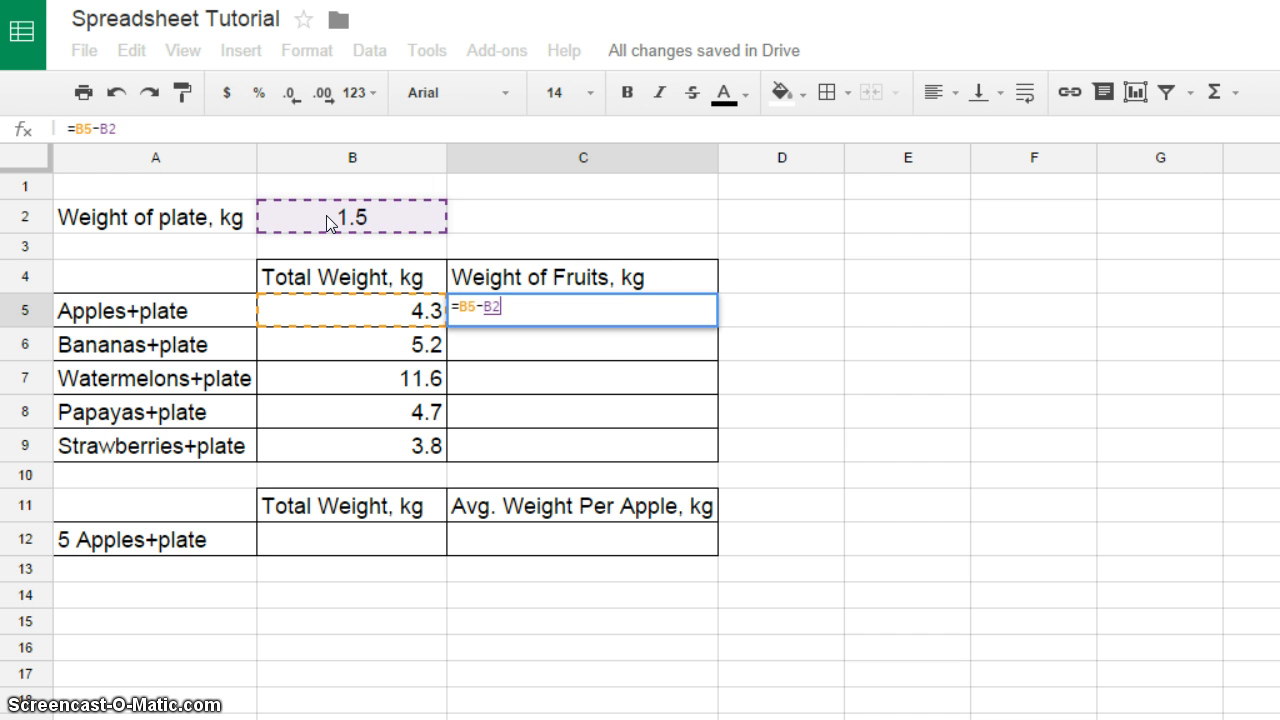
key(Return)
click(652, 318)
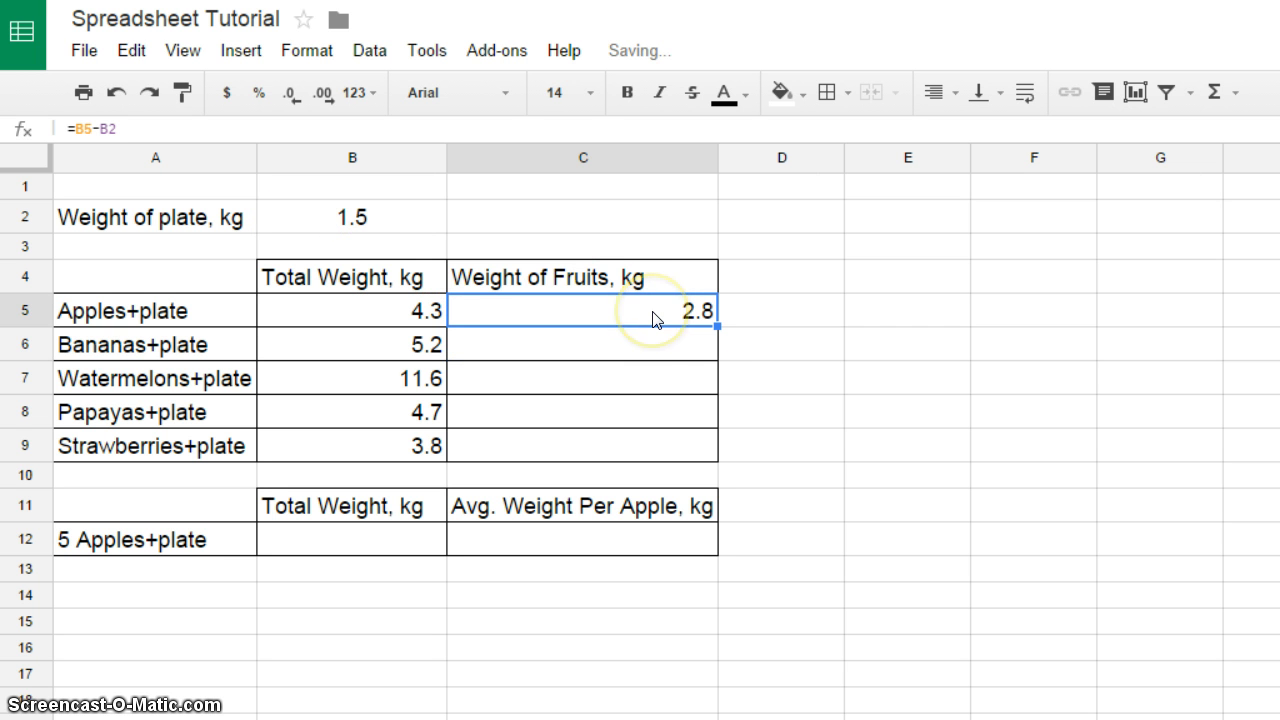
Enter the formula =B6-B2 in C6 for the bananas' weight.
click(610, 345)
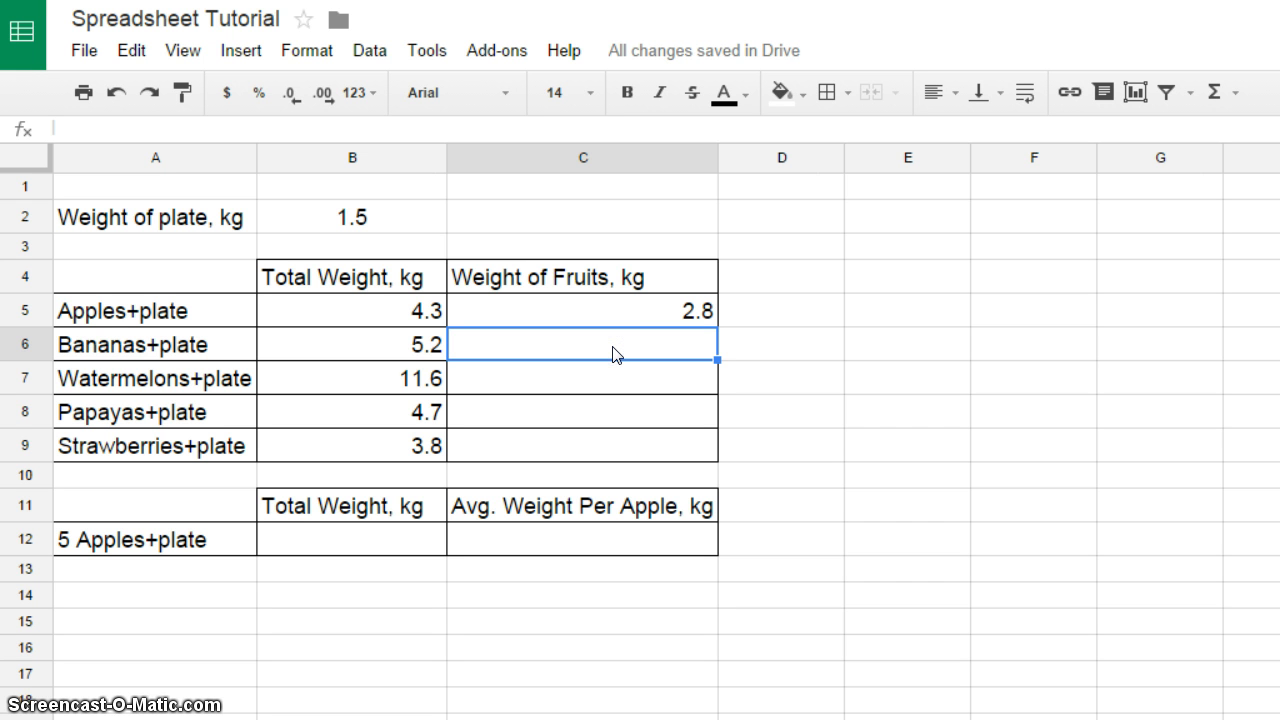
text(=)
click(405, 345)
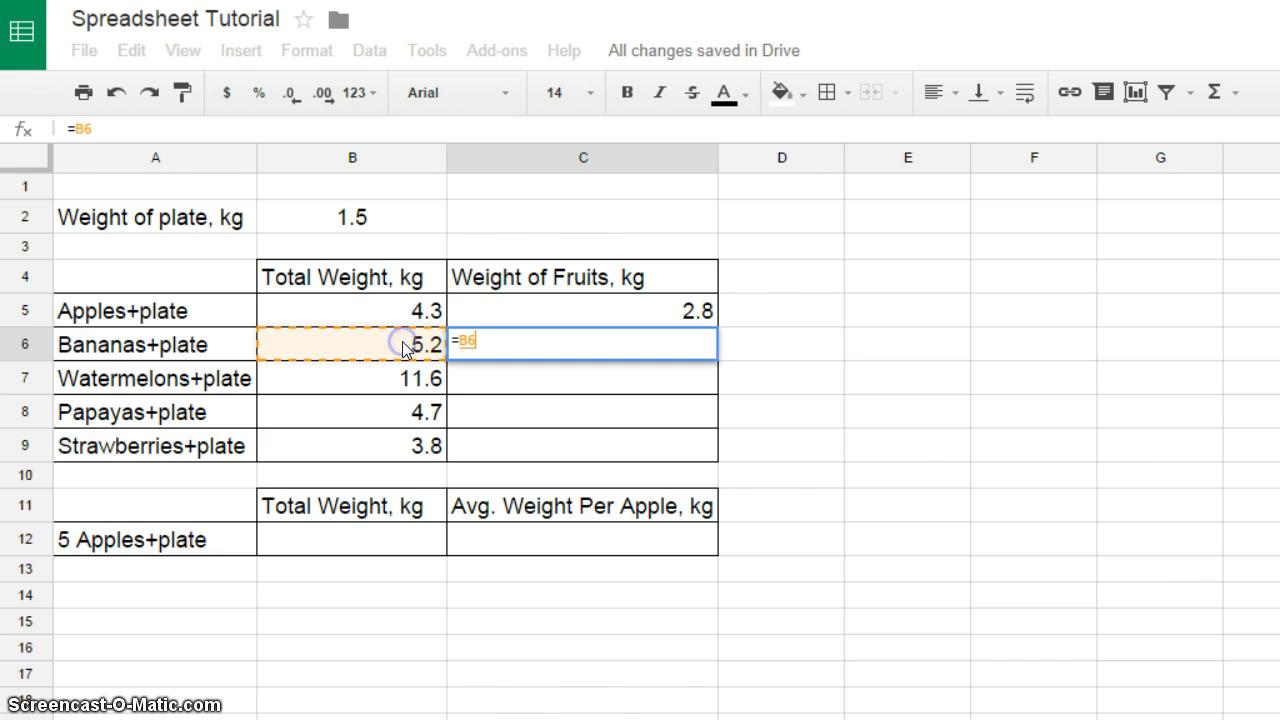
text(-)
click(343, 220)
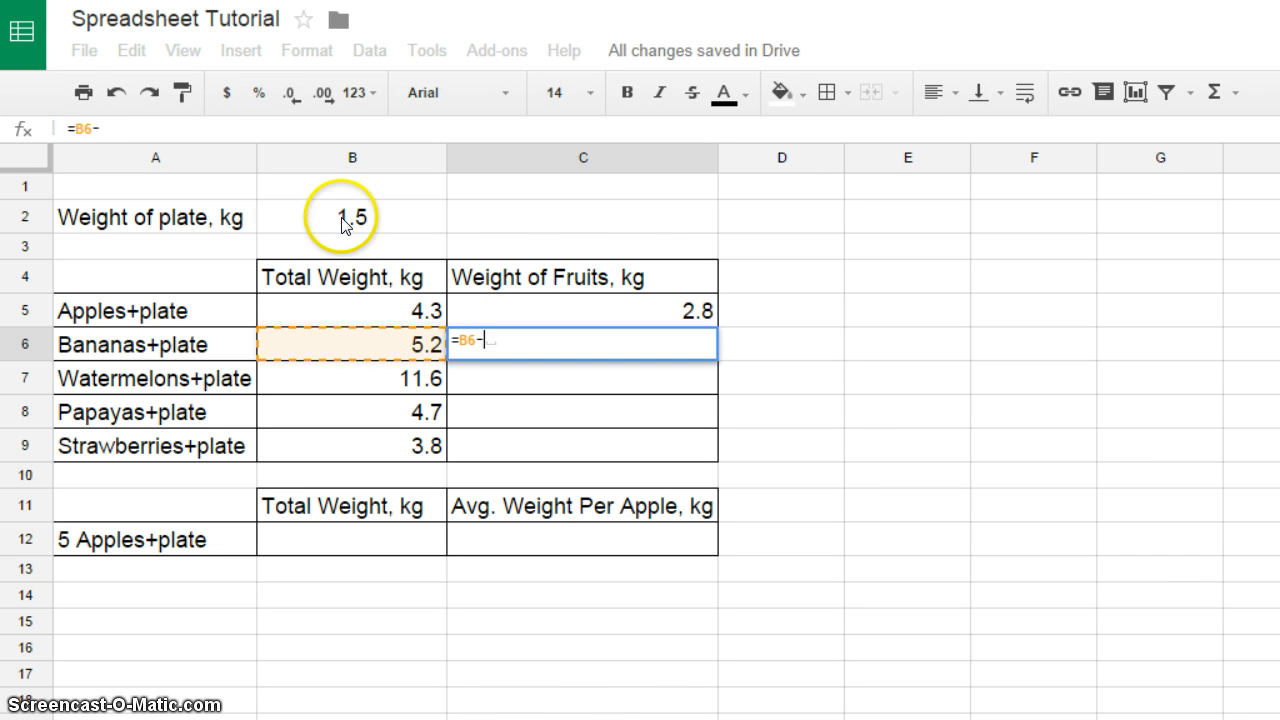
key(Return)
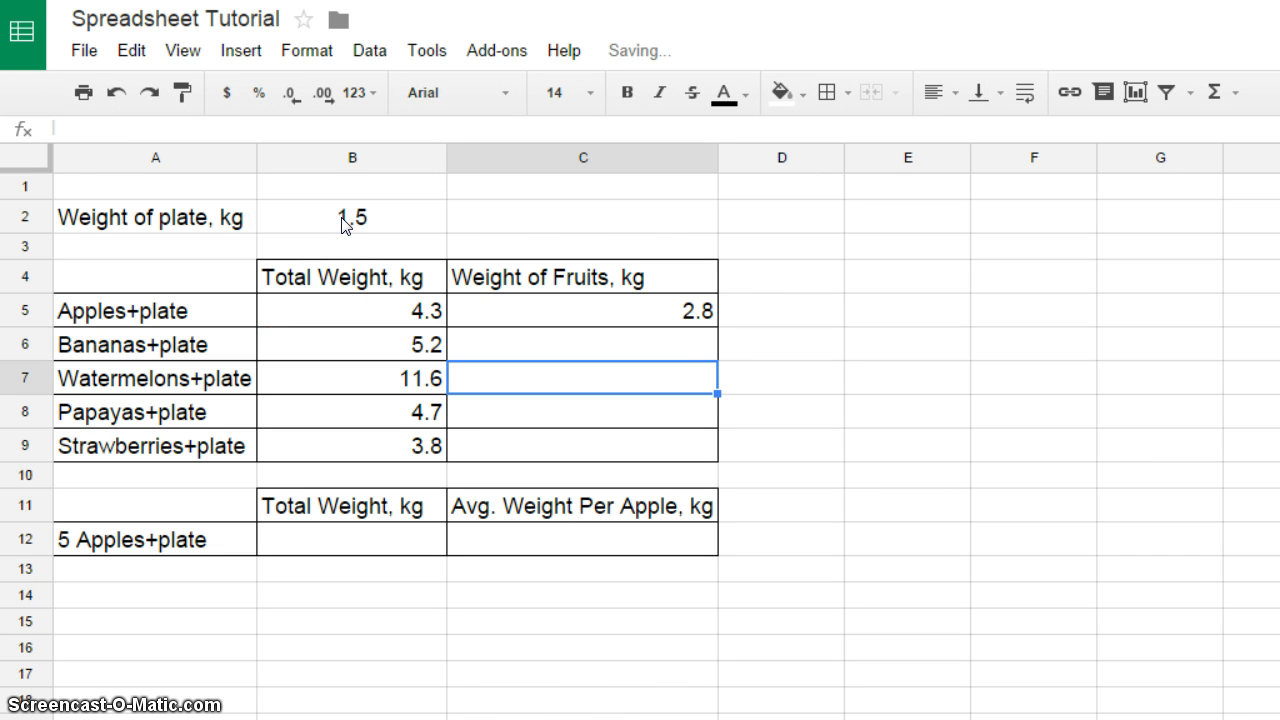
Examine the formulas in C5 and C6, the cells B5 and B2 they rely on, and the unfilled rows below.
click(638, 412)
click(636, 455)
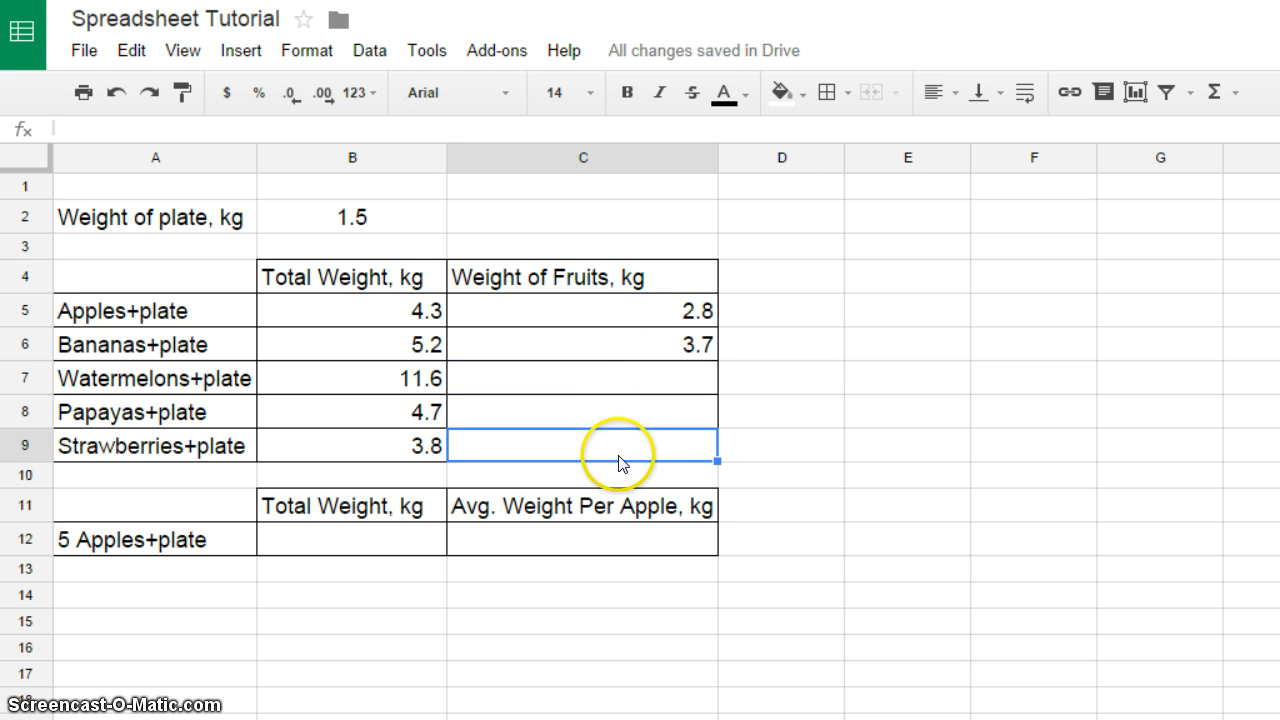
click(621, 348)
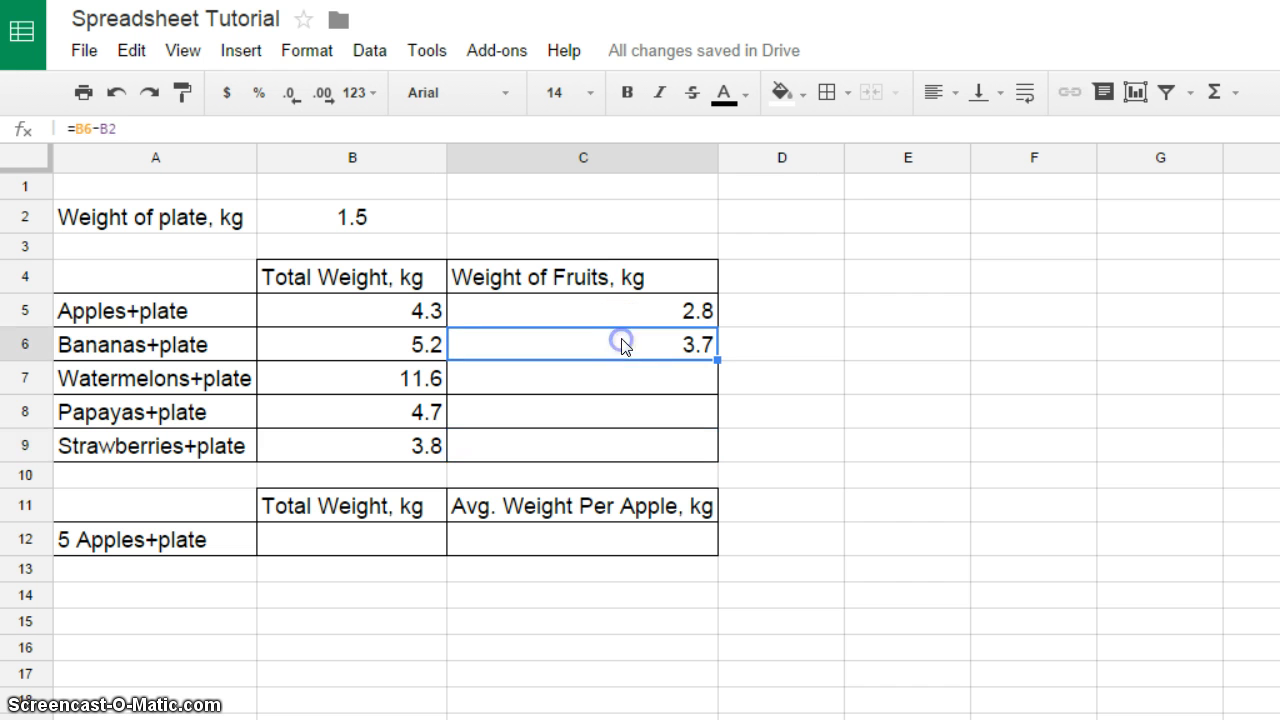
click(637, 309)
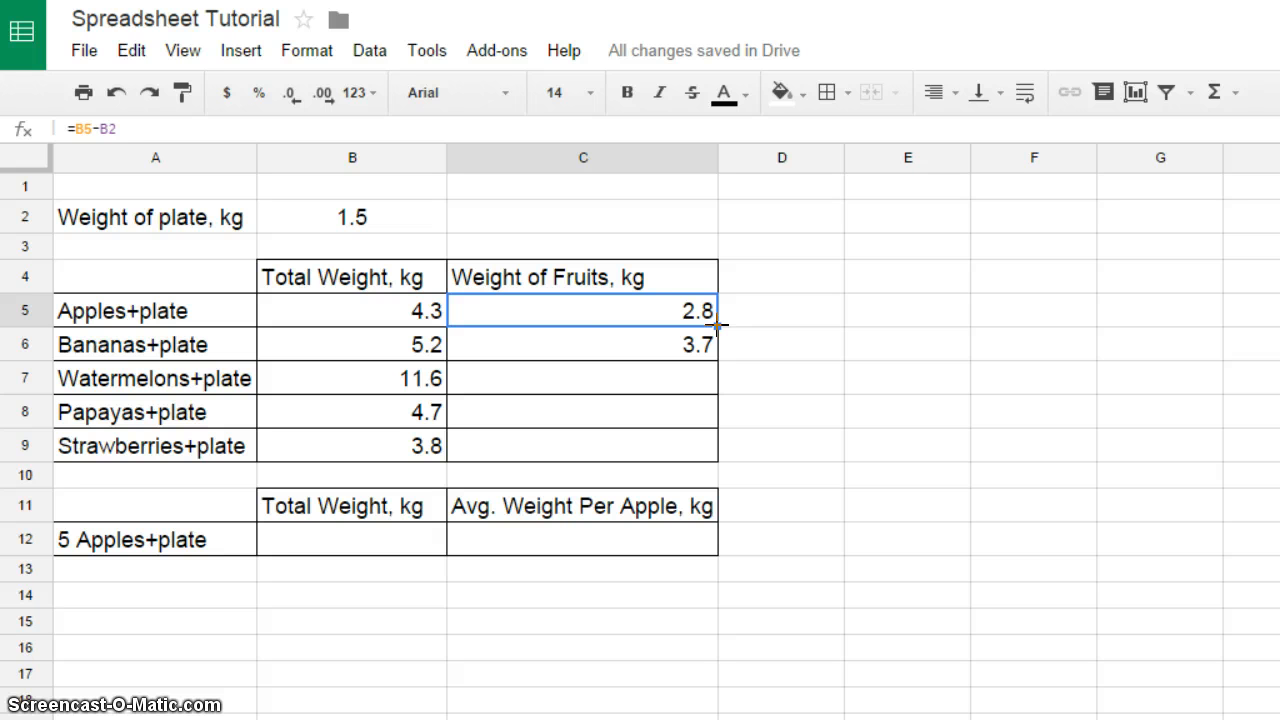
click(357, 310)
click(372, 220)
click(712, 318)
click(584, 346)
Fill the C5 formula down through C9, undoing and redoing the fill once to compare the entries.
click(596, 312)
click(717, 326)
drag(717, 326, 717, 456)
click(675, 348)
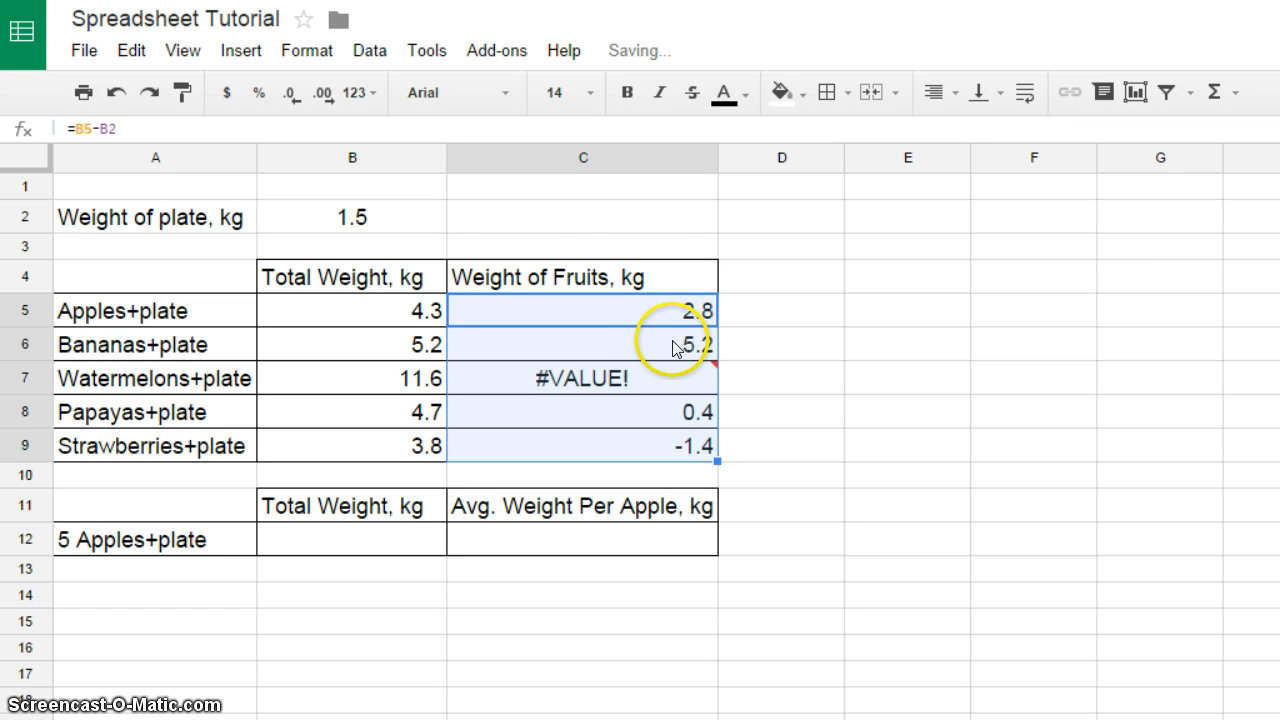
click(706, 346)
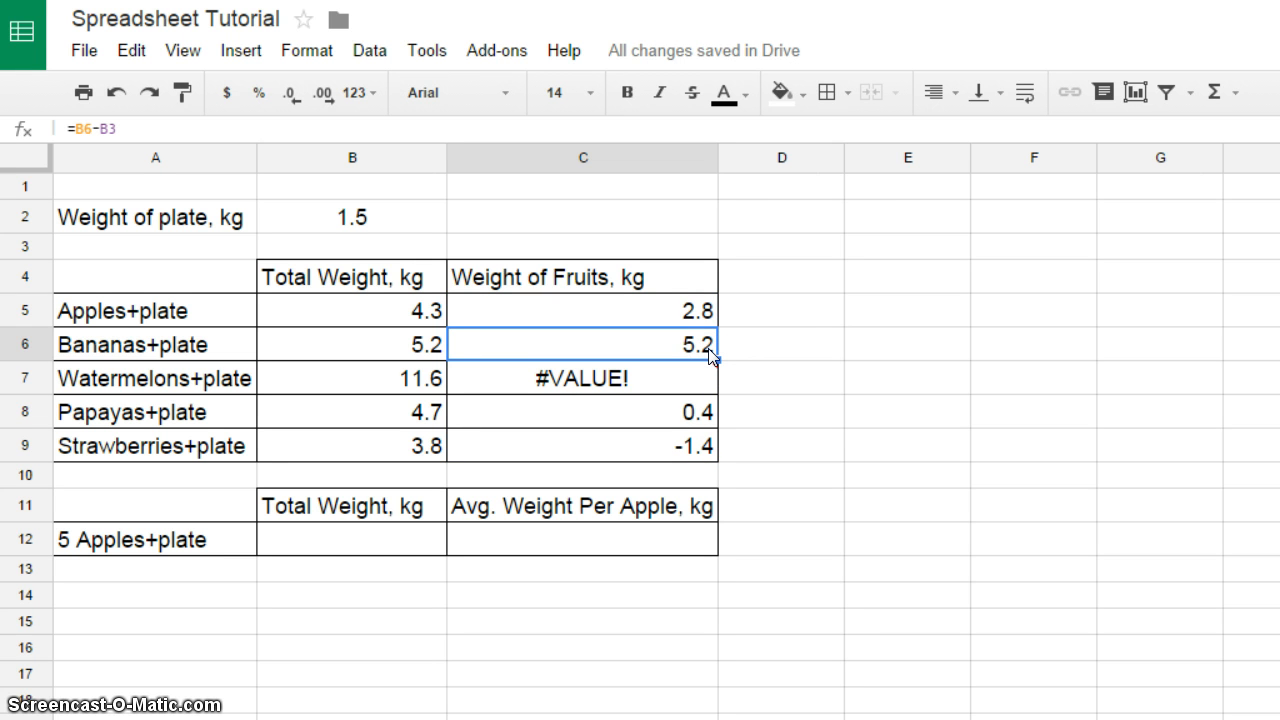
key(ctrl+z)
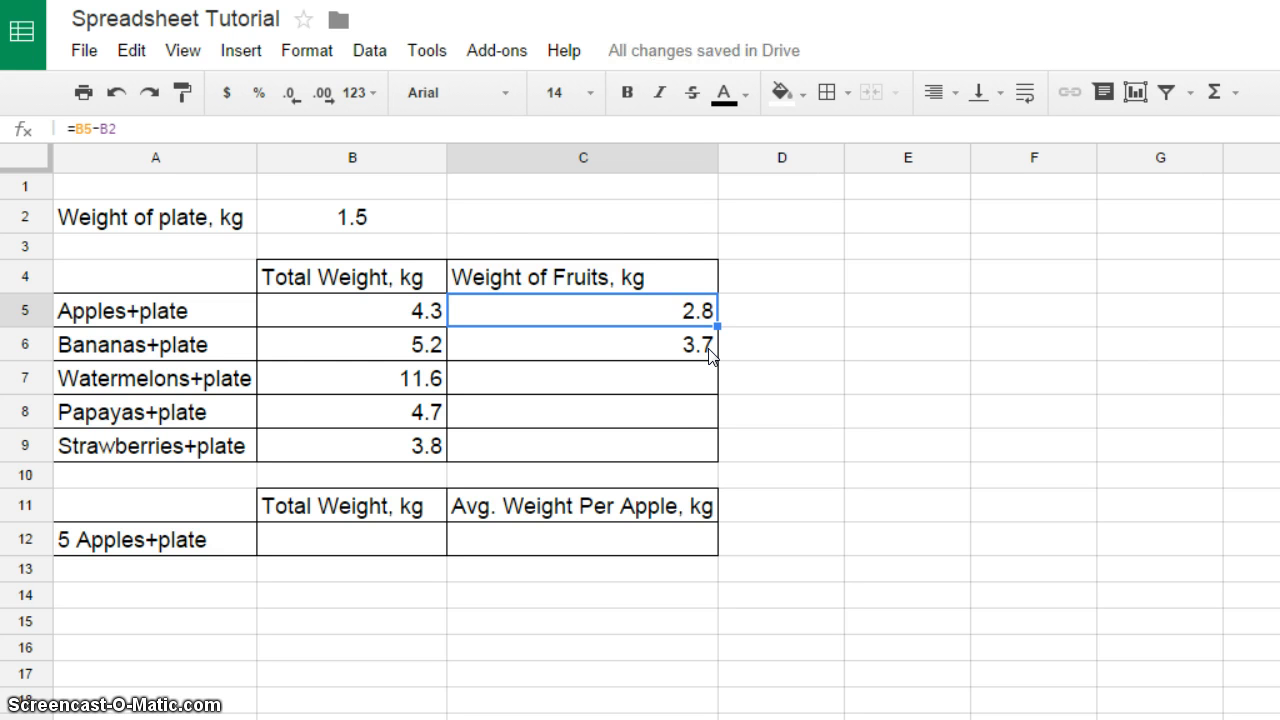
key(ctrl+y)
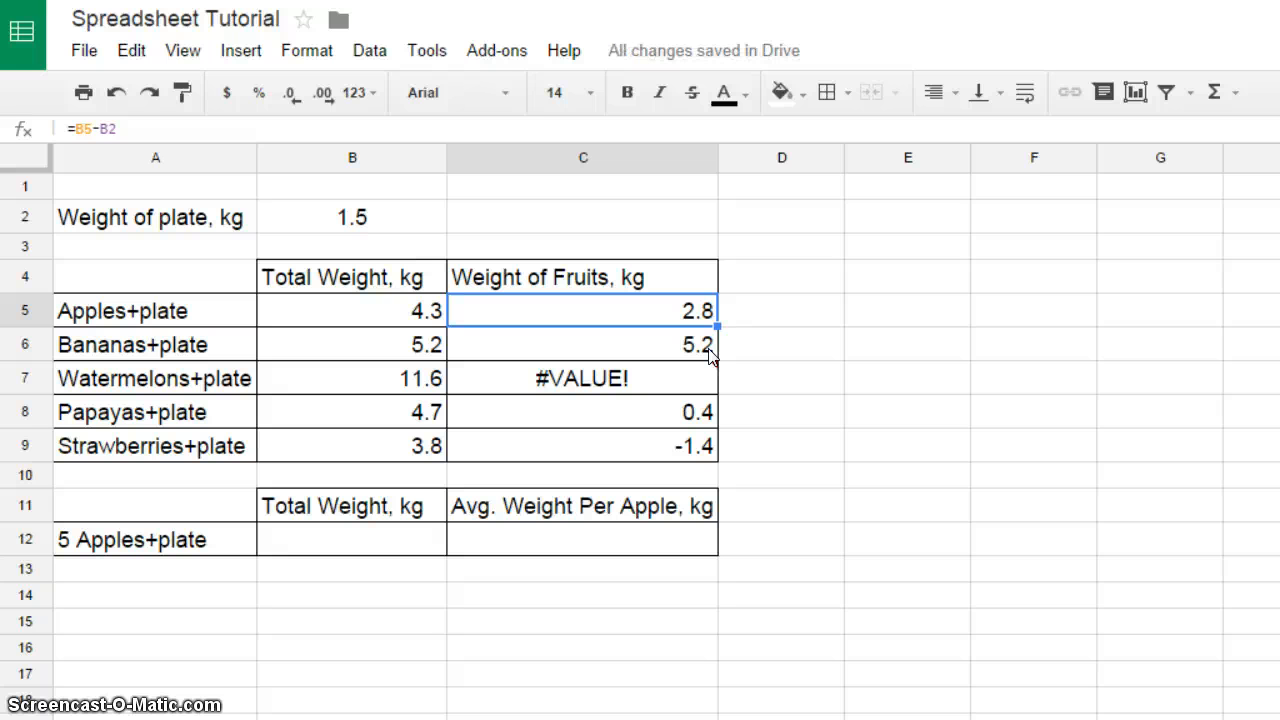
Compare the cell references of the copied formula in C6 with the original formula in C5.
click(776, 347)
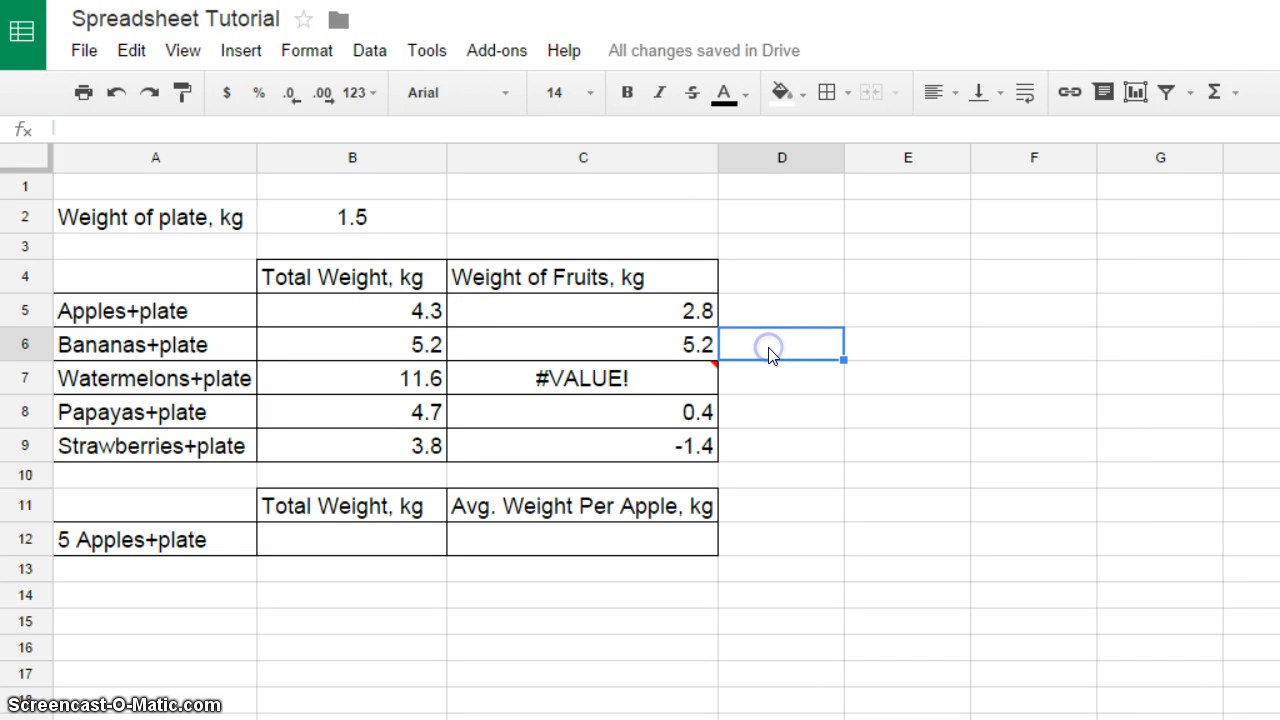
click(646, 355)
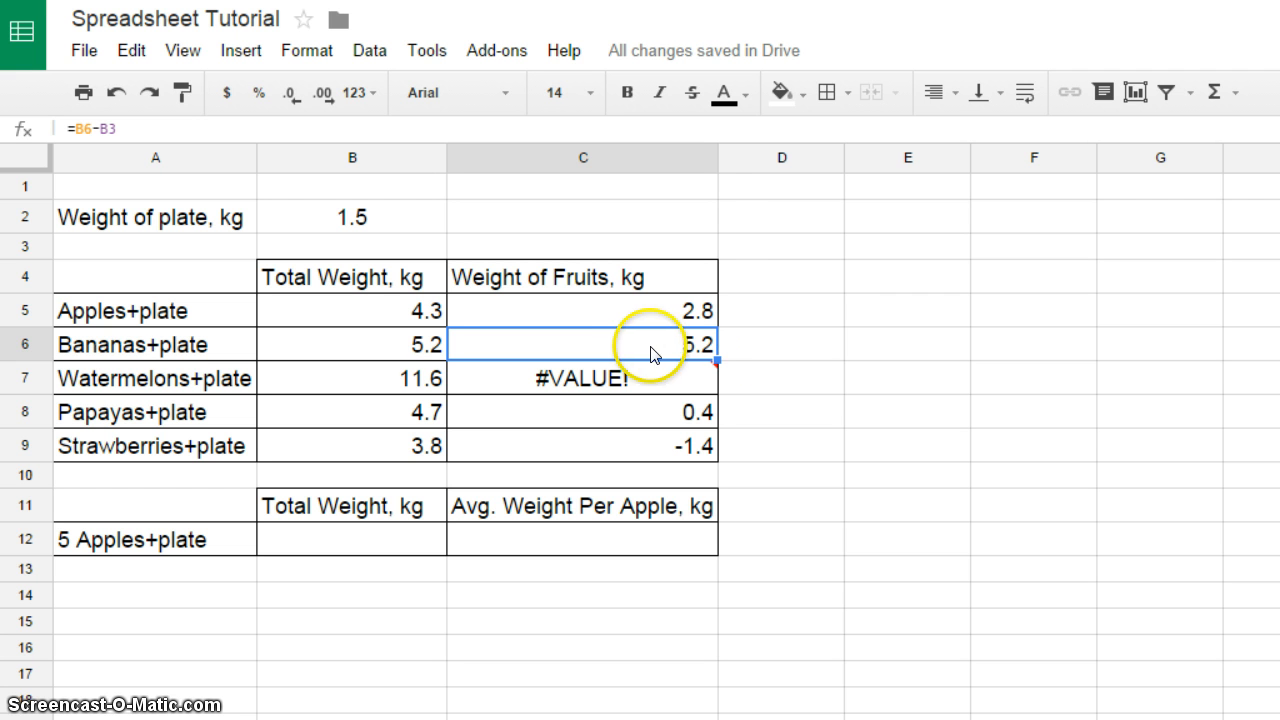
click(642, 316)
double_click(642, 316)
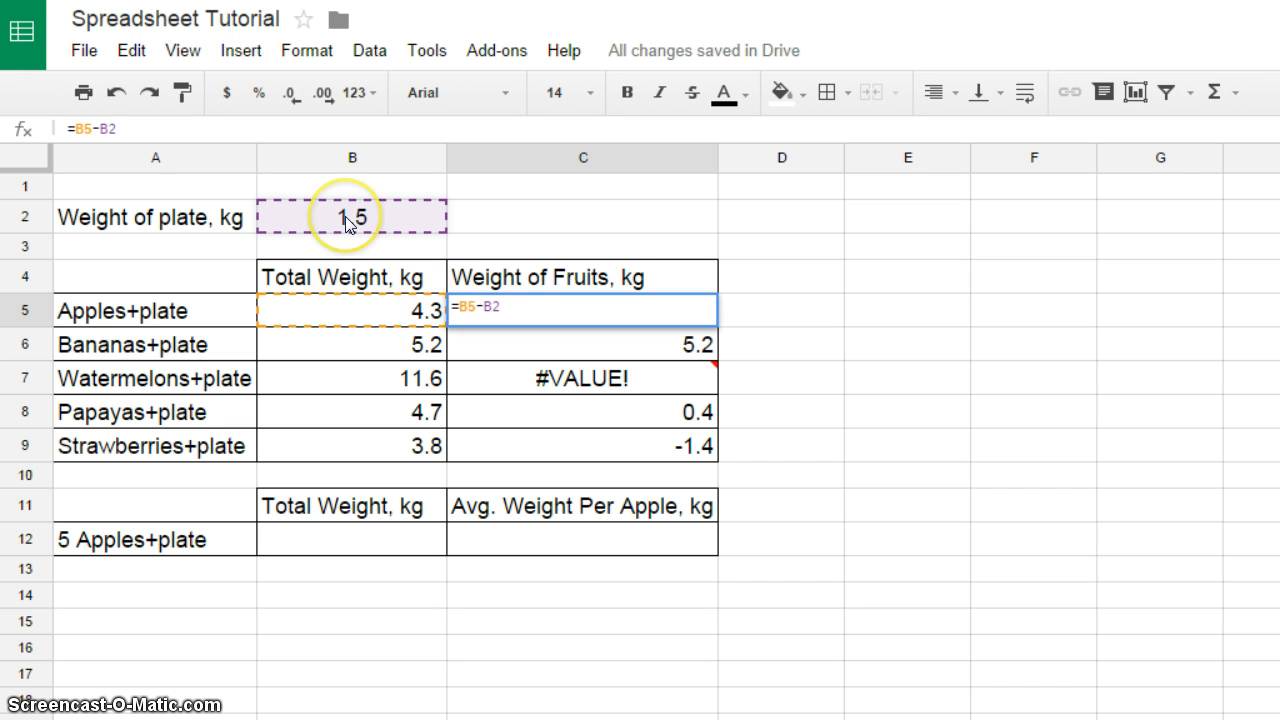
Correct the bananas formula in C6 to =B6-B2 so it subtracts the plate weight.
click(695, 346)
double_click(635, 343)
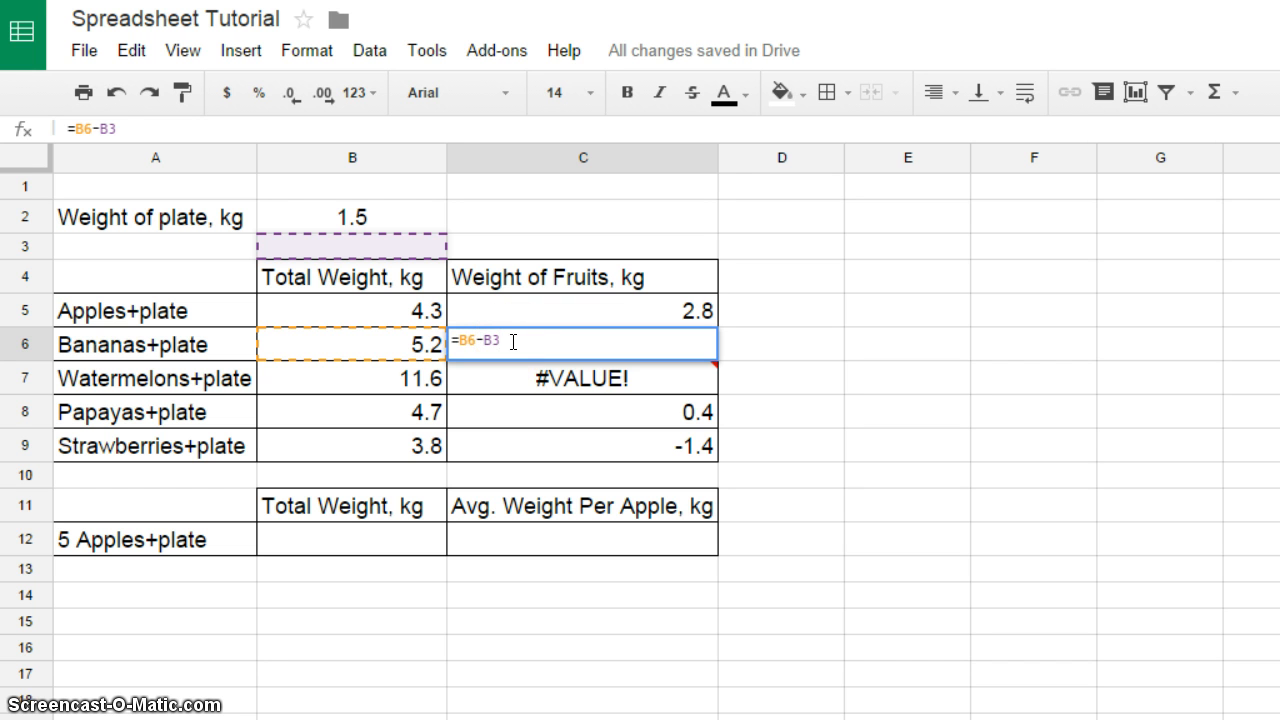
key(BackSpace)
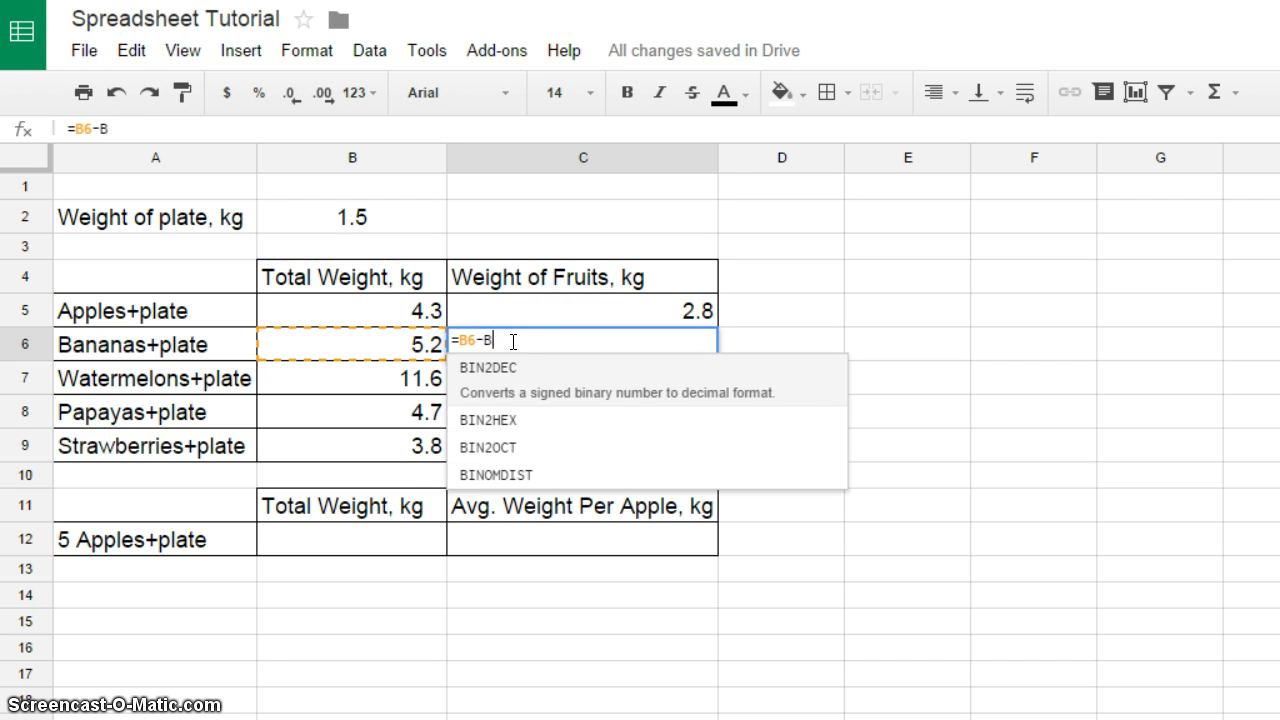
text(2)
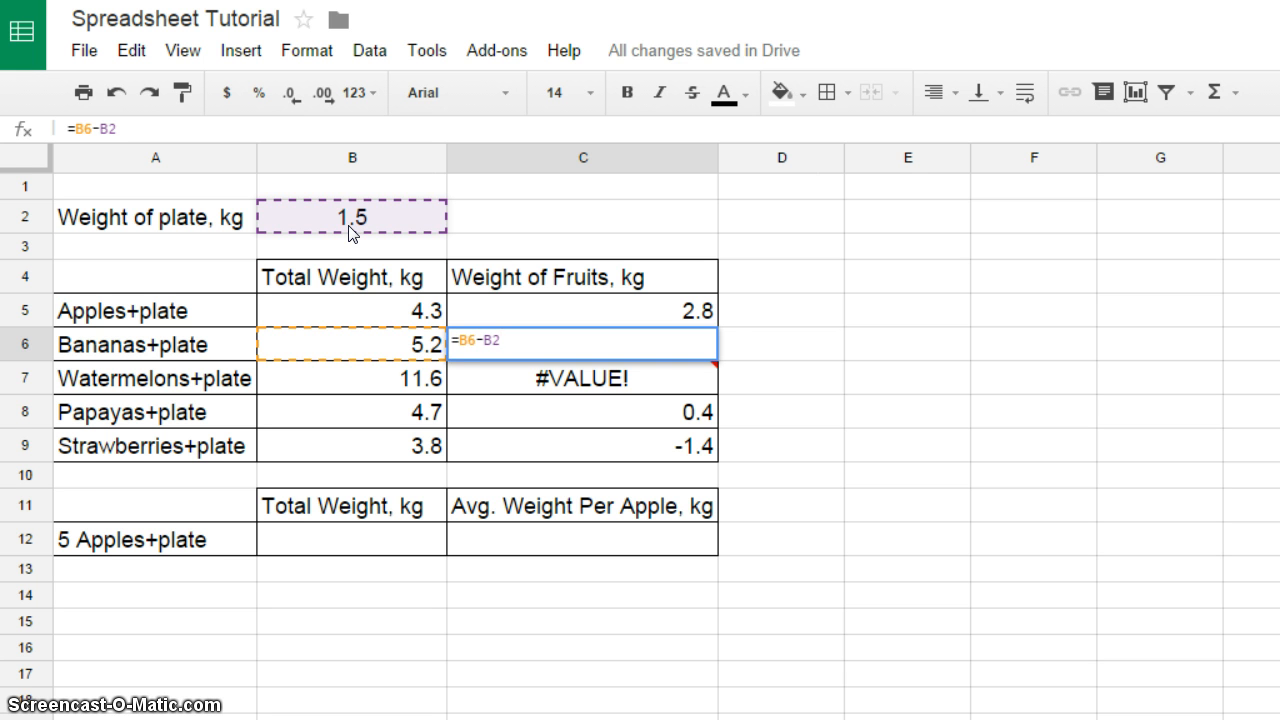
key(Return)
Correct the watermelons formula in C7 to =B7-B2.
double_click(622, 379)
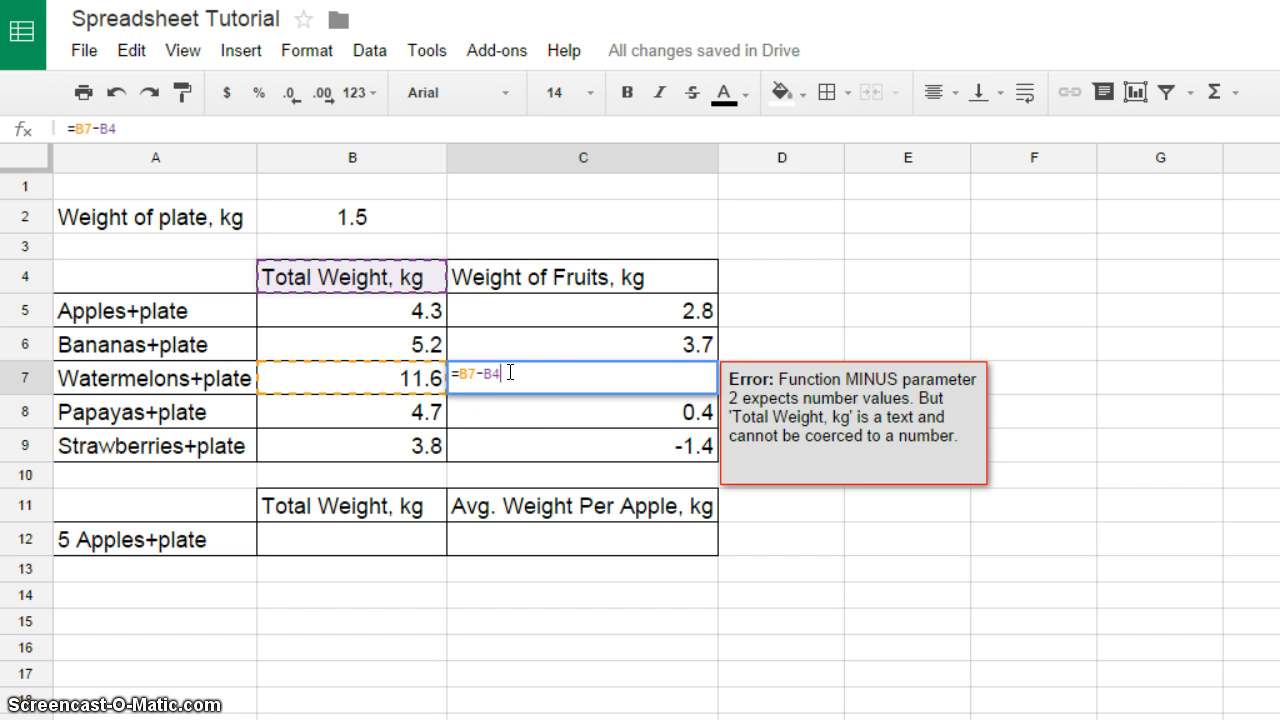
key(BackSpace)
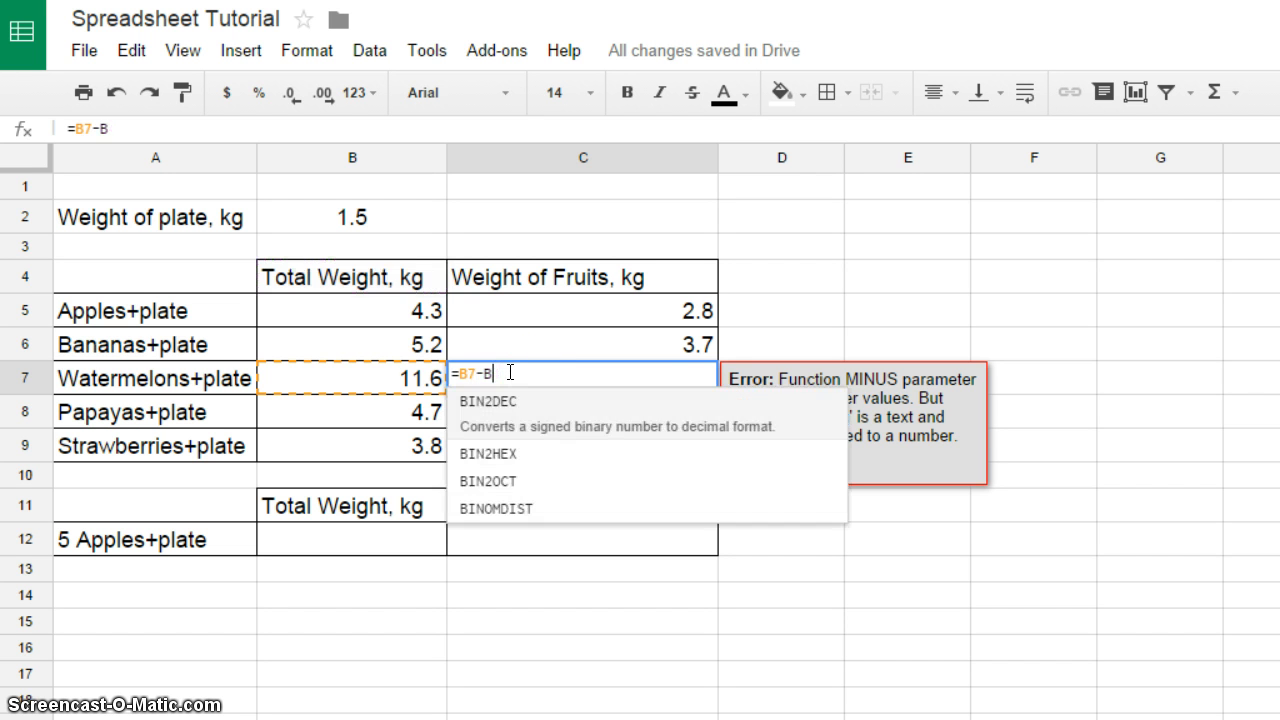
text(2)
key(Return)
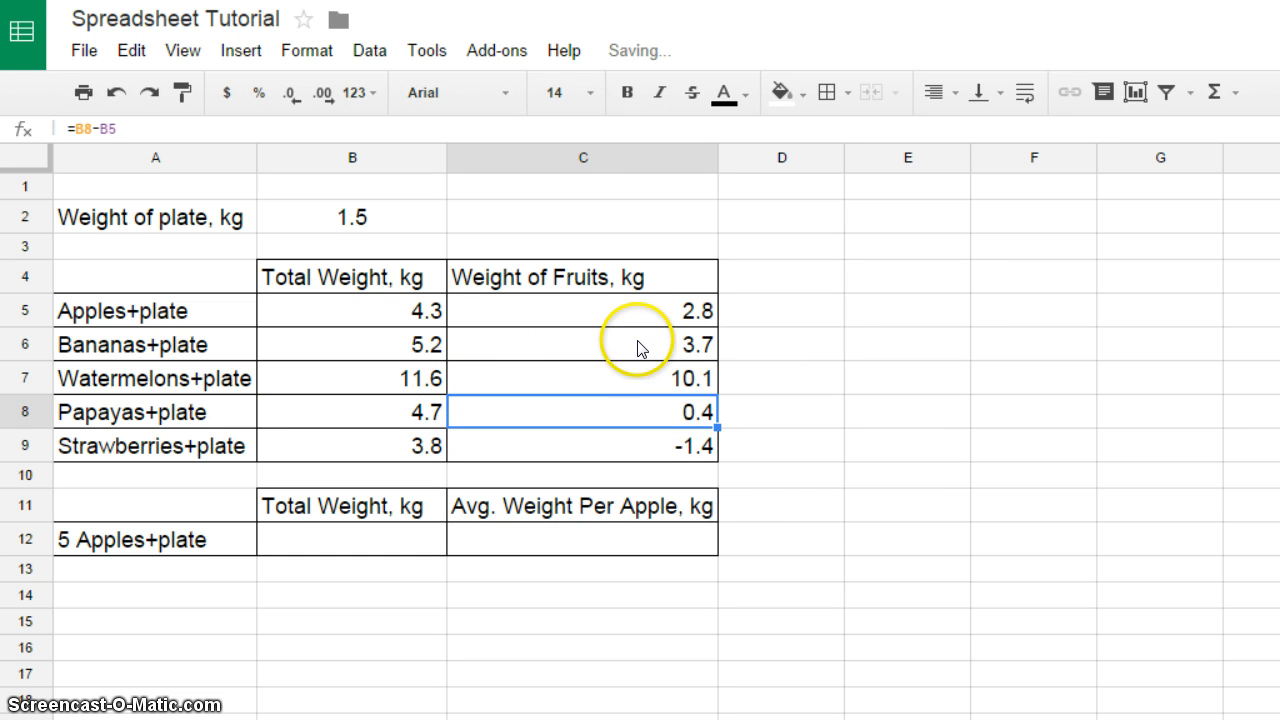
click(638, 350)
click(634, 381)
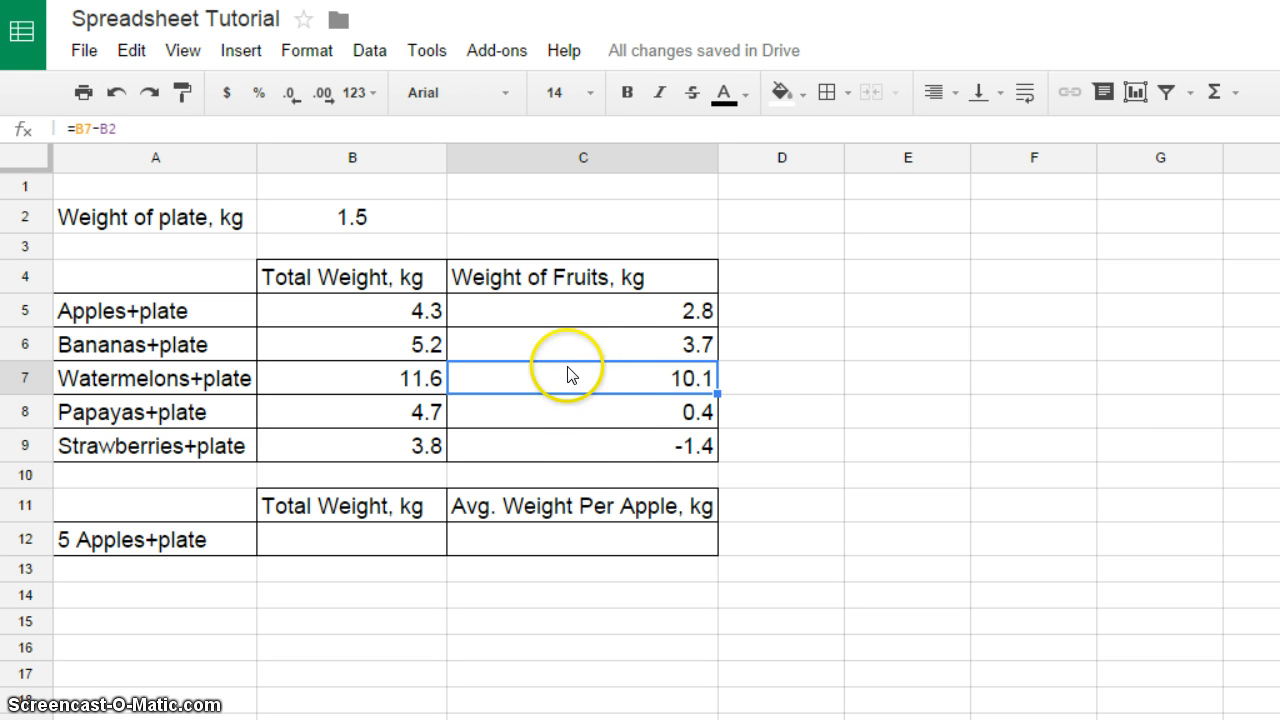
click(570, 440)
click(567, 477)
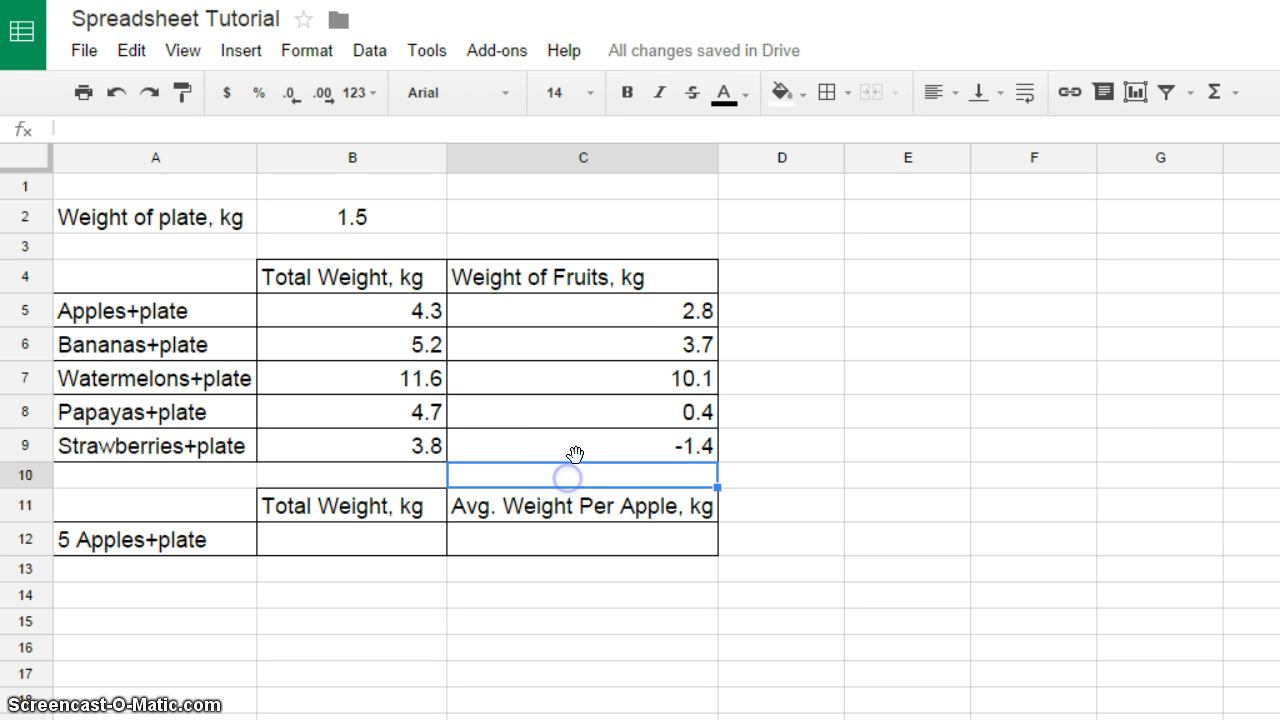
click(580, 384)
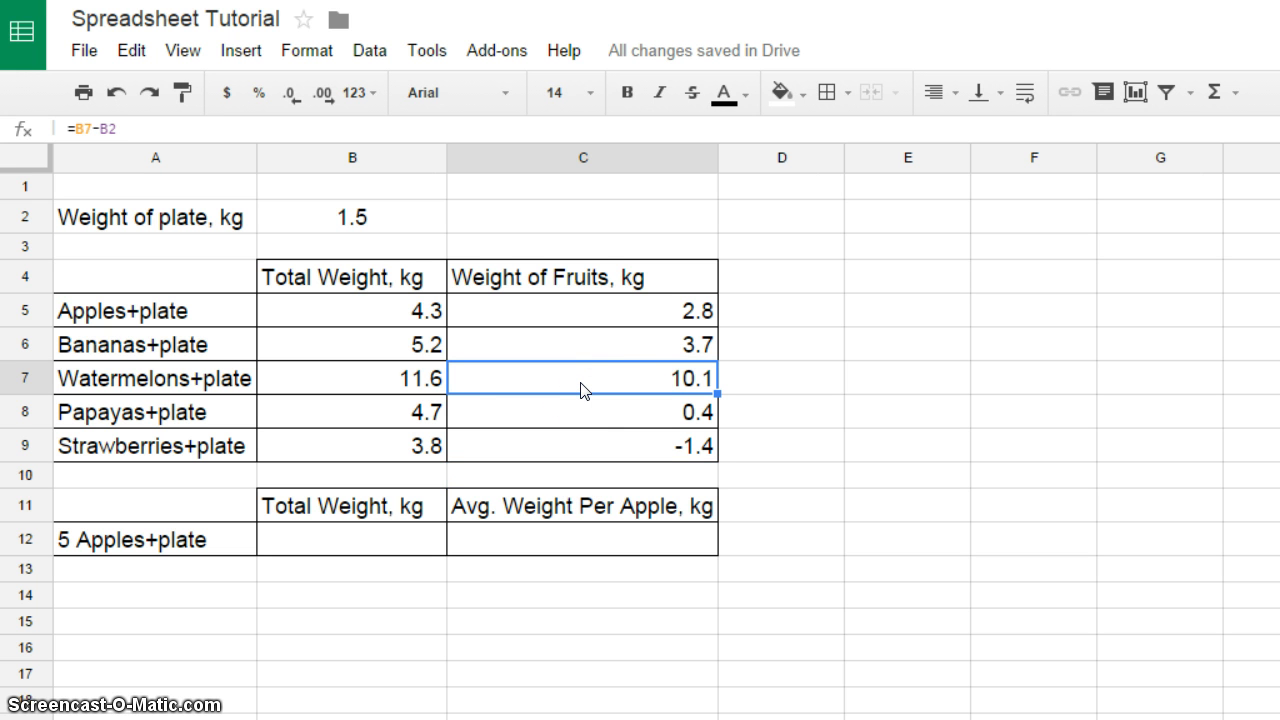
click(607, 342)
Change the apples formula in C5 to =B5-$B$2 so the plate weight is an absolute reference.
click(612, 311)
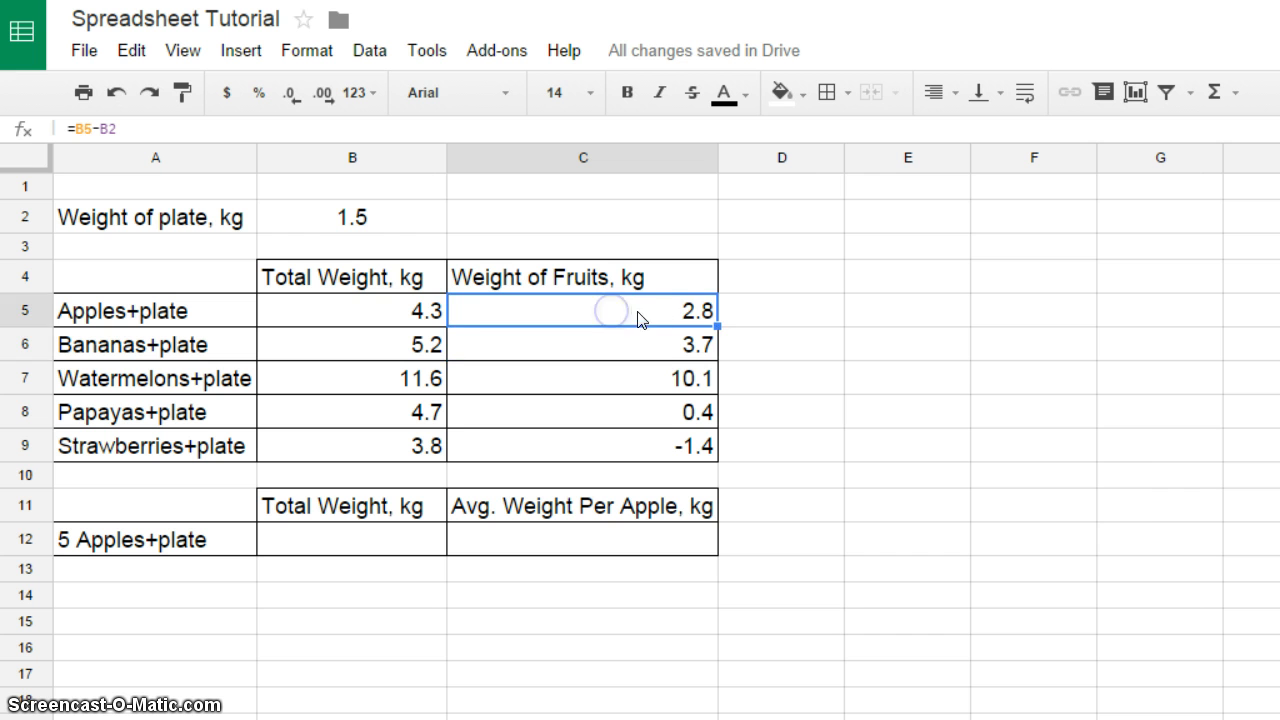
double_click(666, 314)
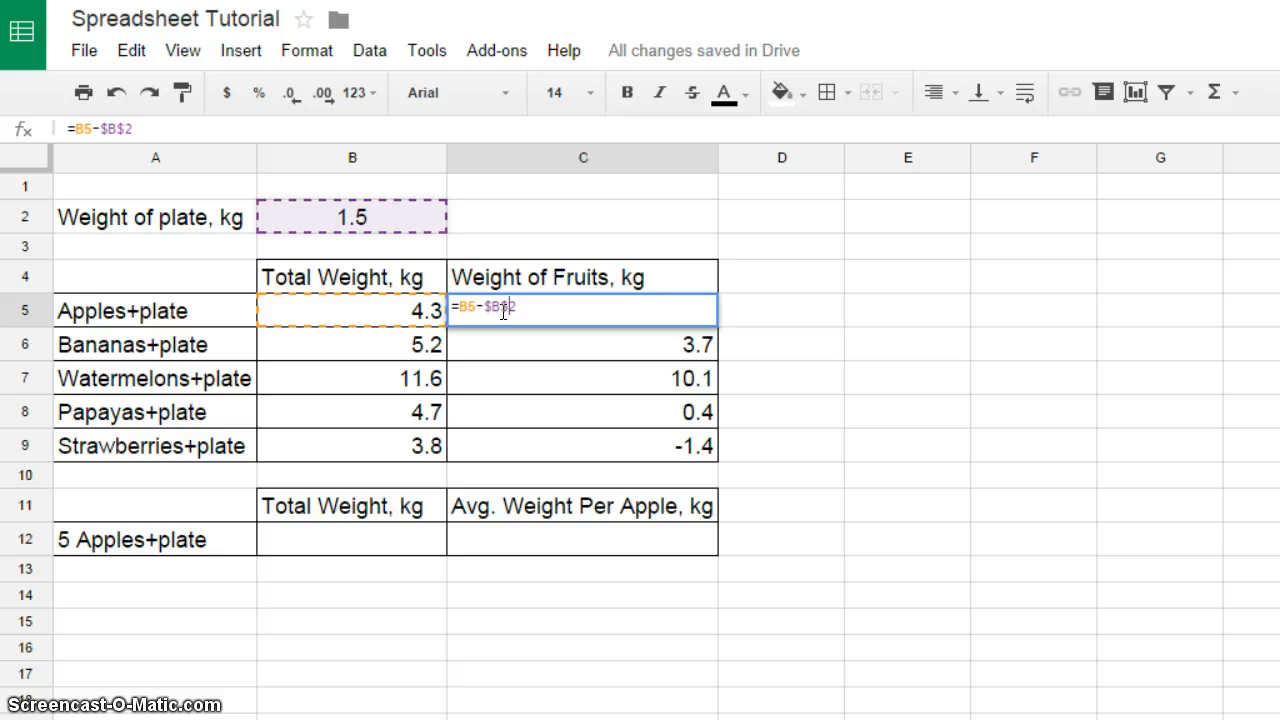
key(Return)
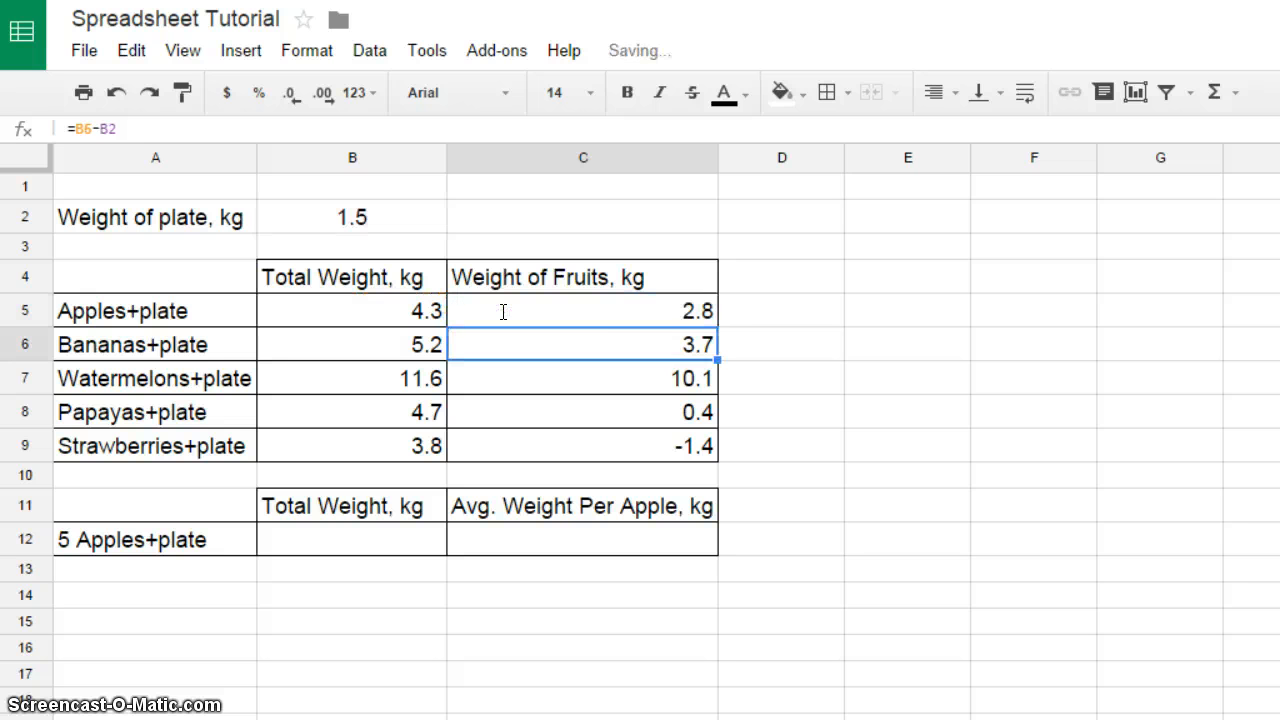
Check the dollar signs in the C5 formula and fill it down through C9.
click(650, 312)
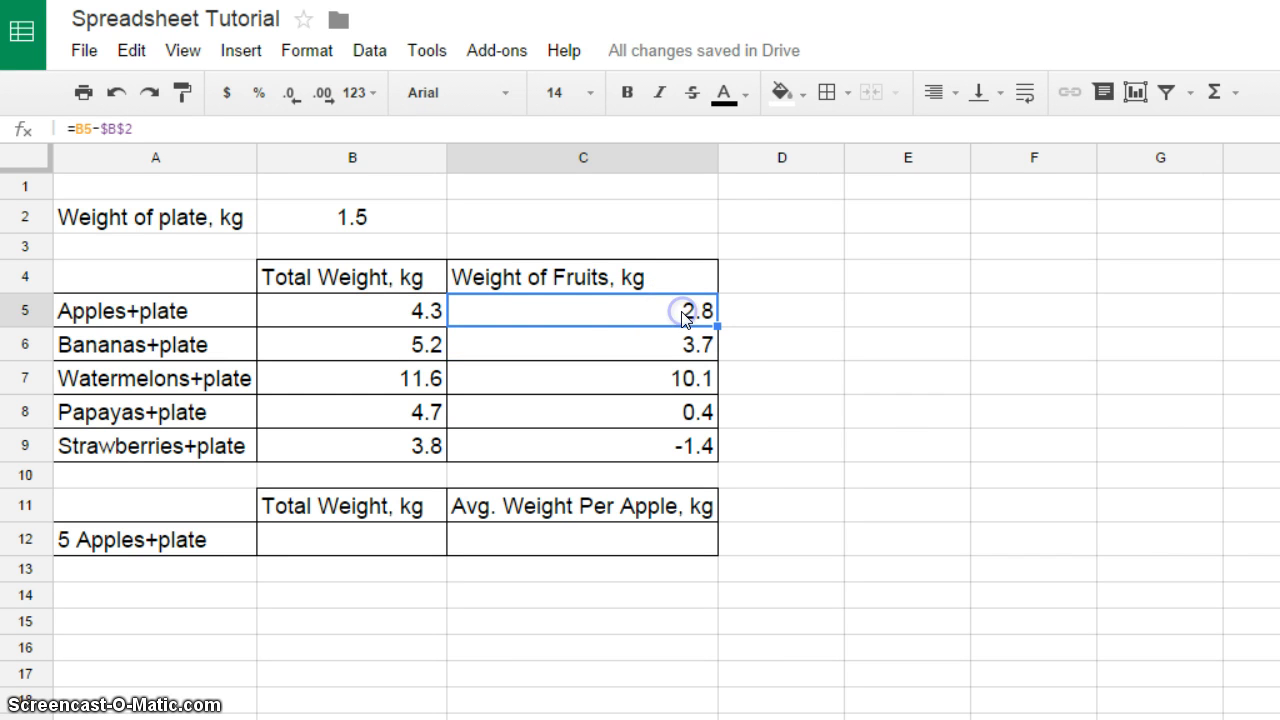
double_click(557, 309)
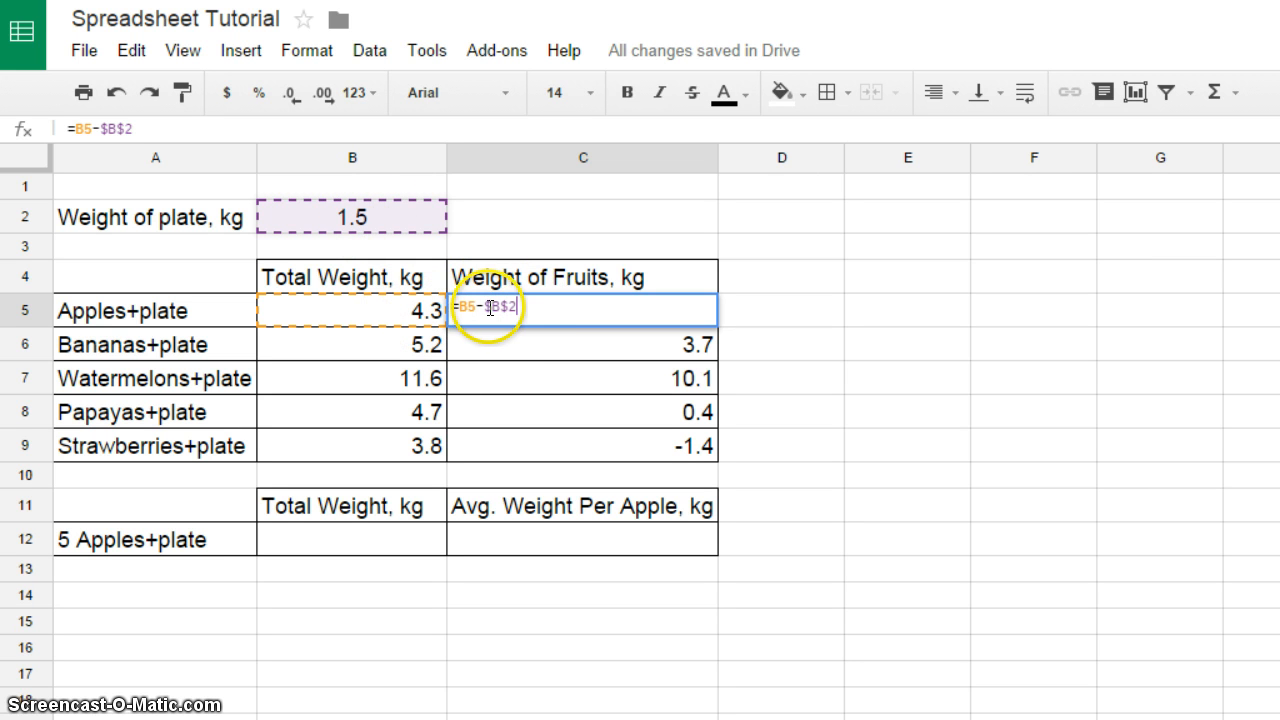
drag(491, 307, 509, 307)
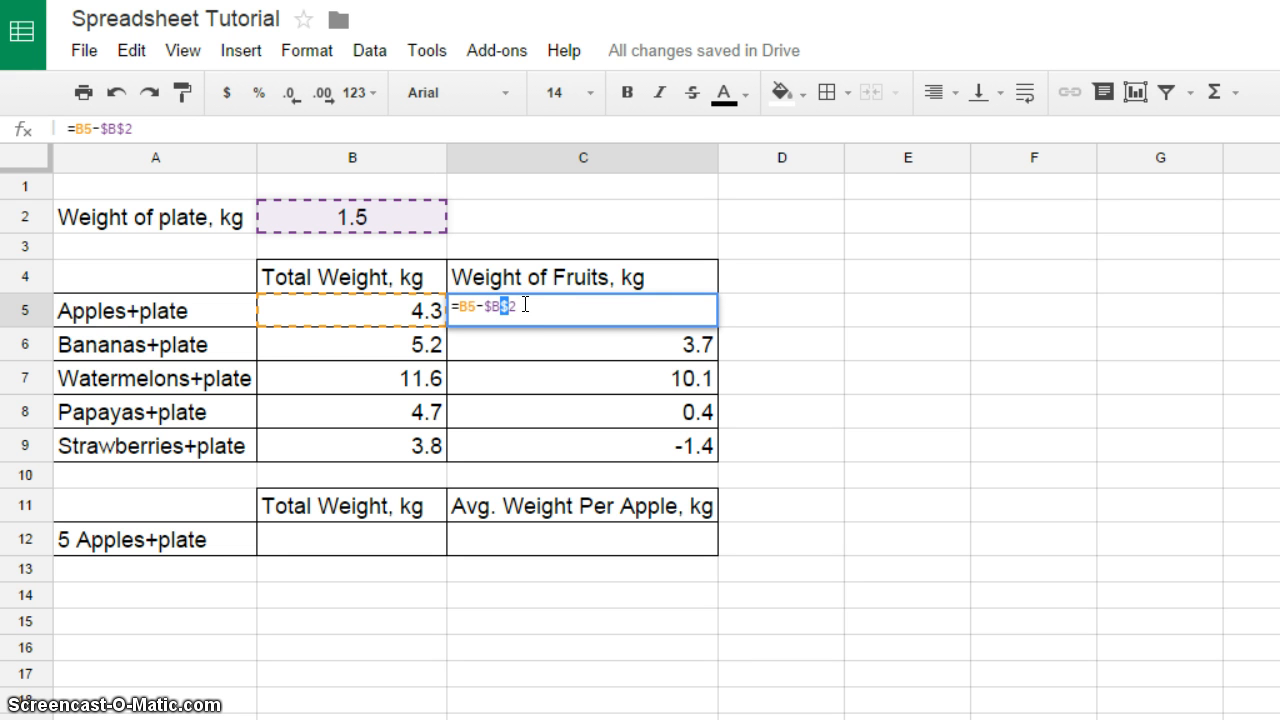
click(697, 360)
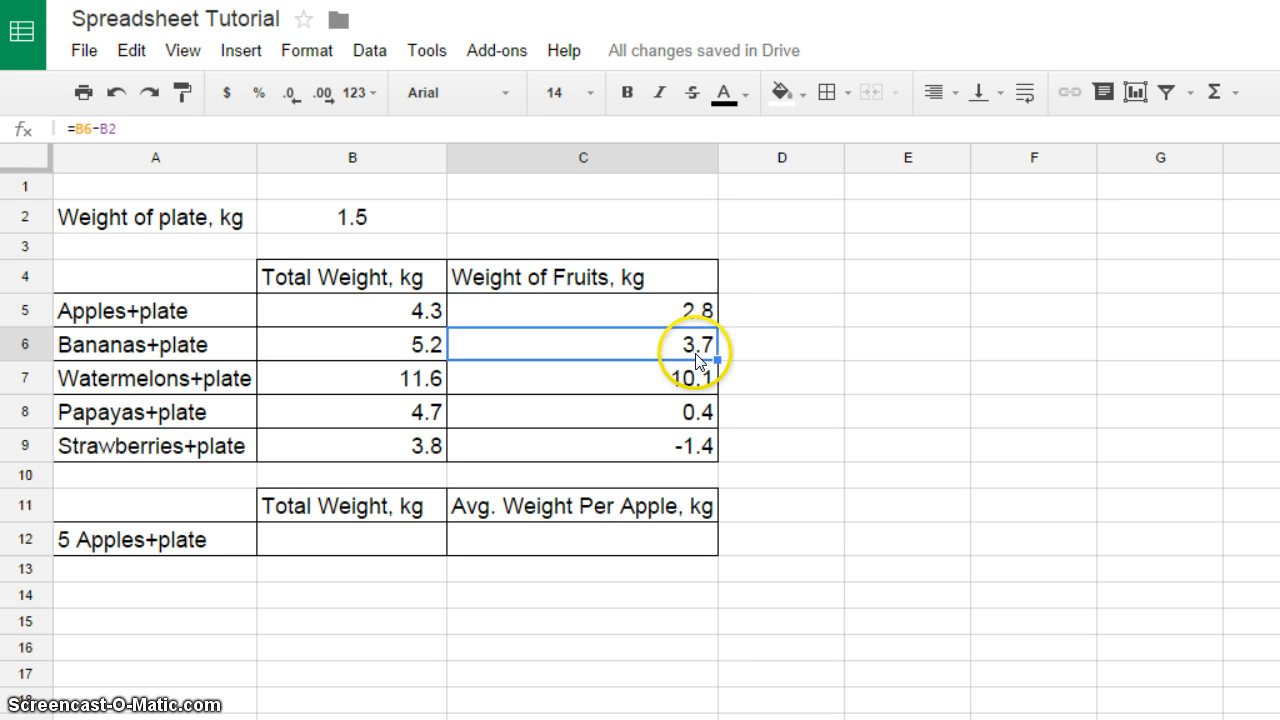
click(695, 313)
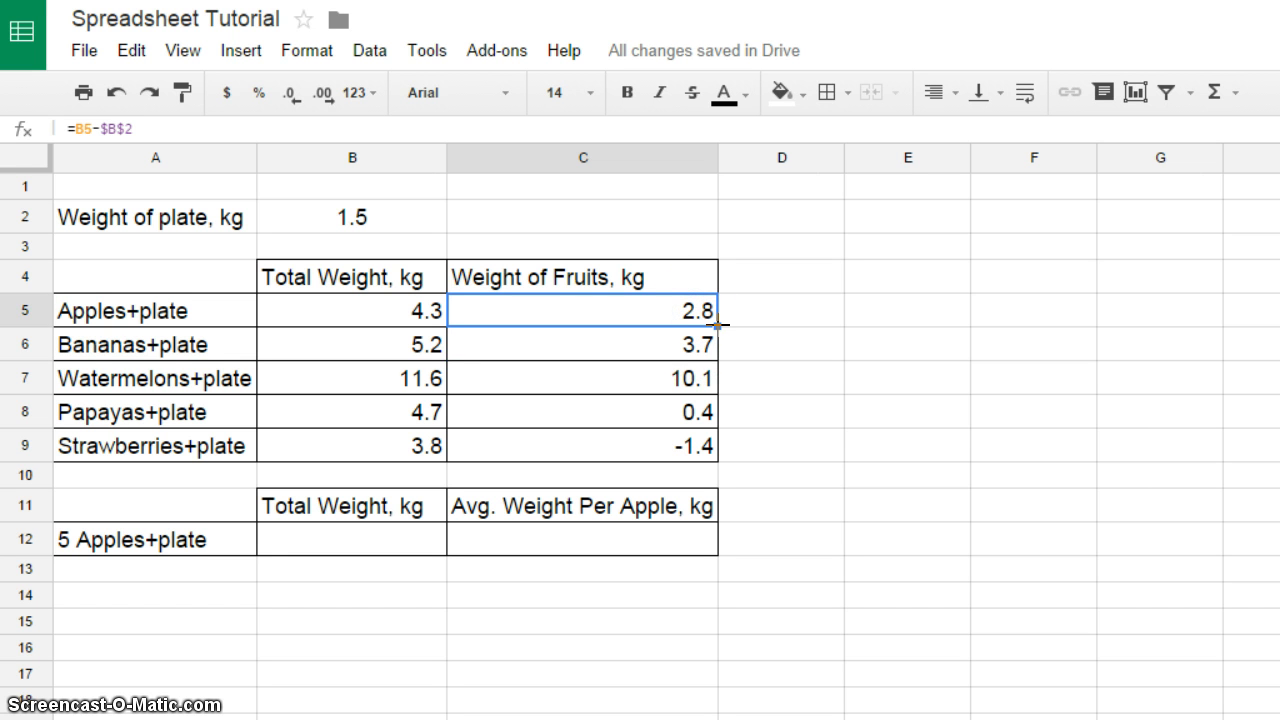
drag(718, 325, 718, 459)
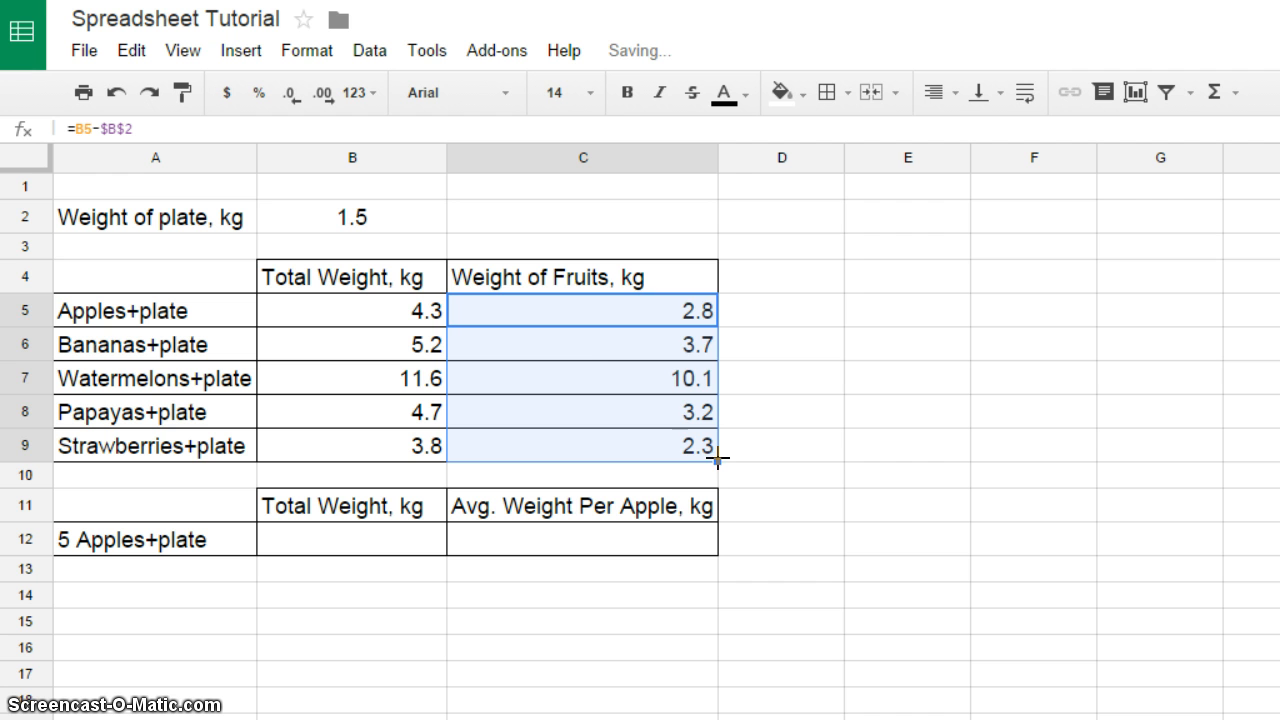
Inspect the cell references in the copied formulas for bananas, watermelons, papayas and strawberries in C6 to C9.
click(663, 354)
double_click(541, 347)
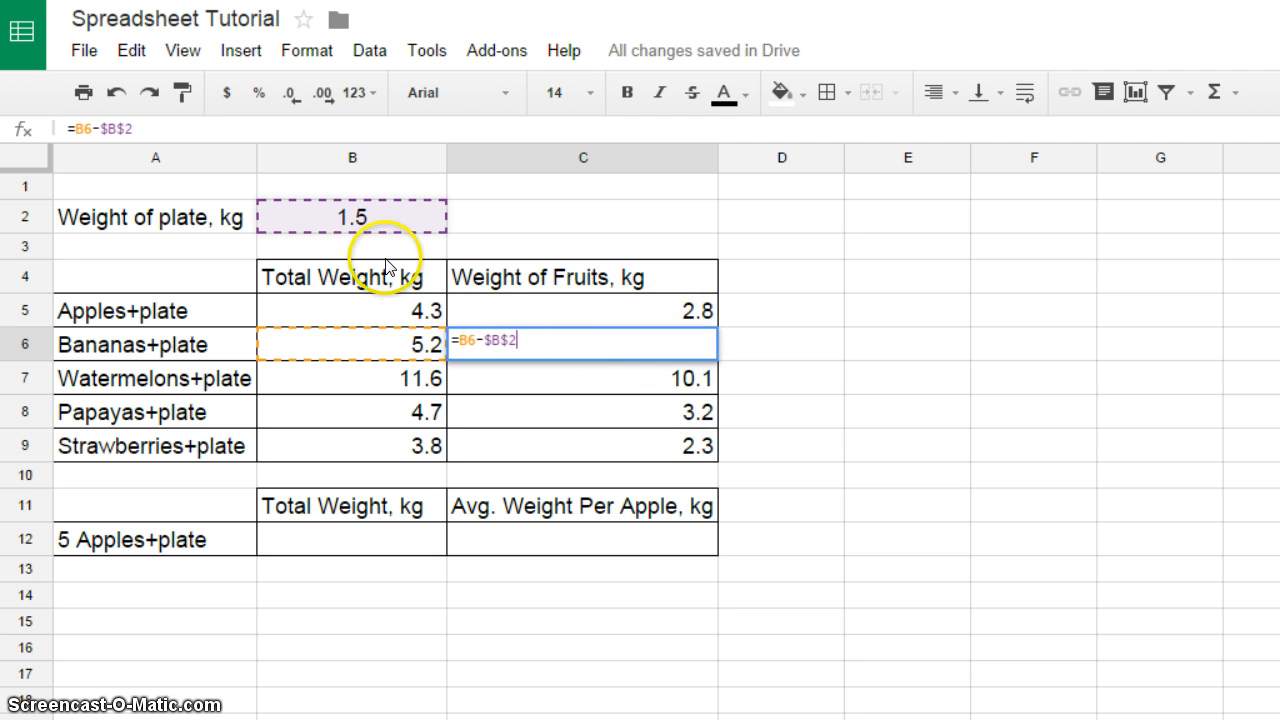
click(641, 386)
double_click(641, 386)
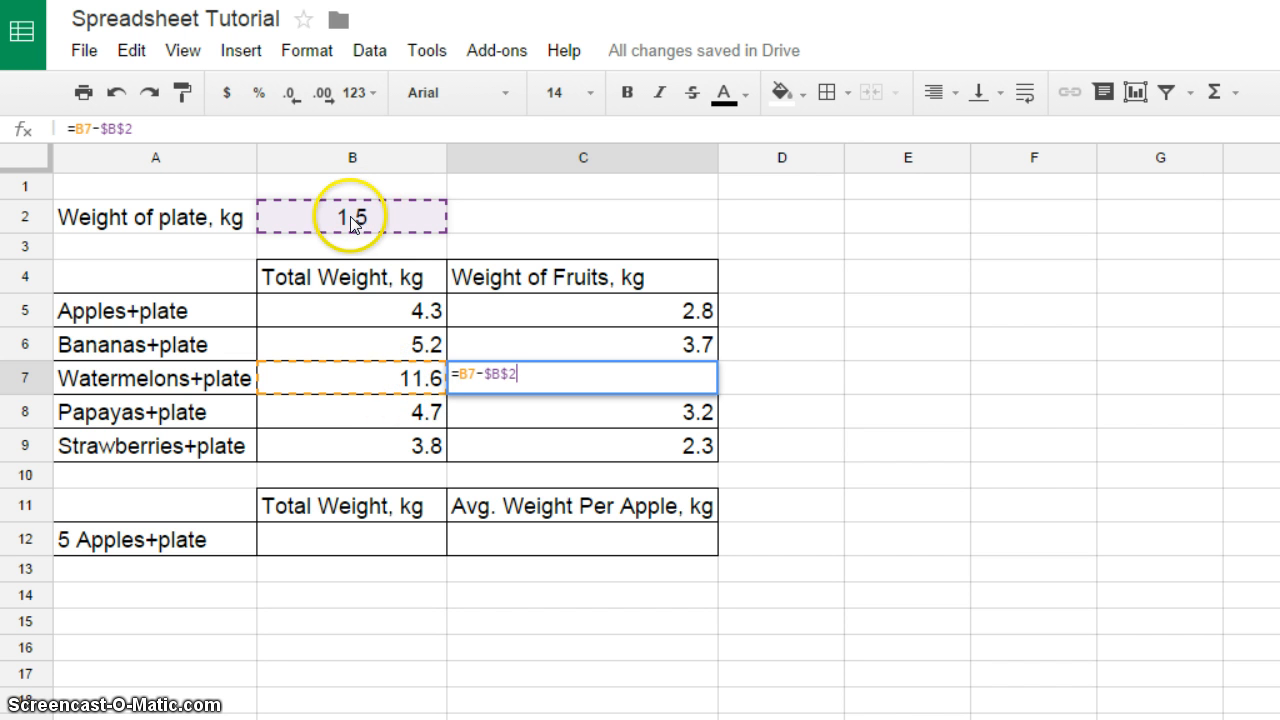
click(666, 412)
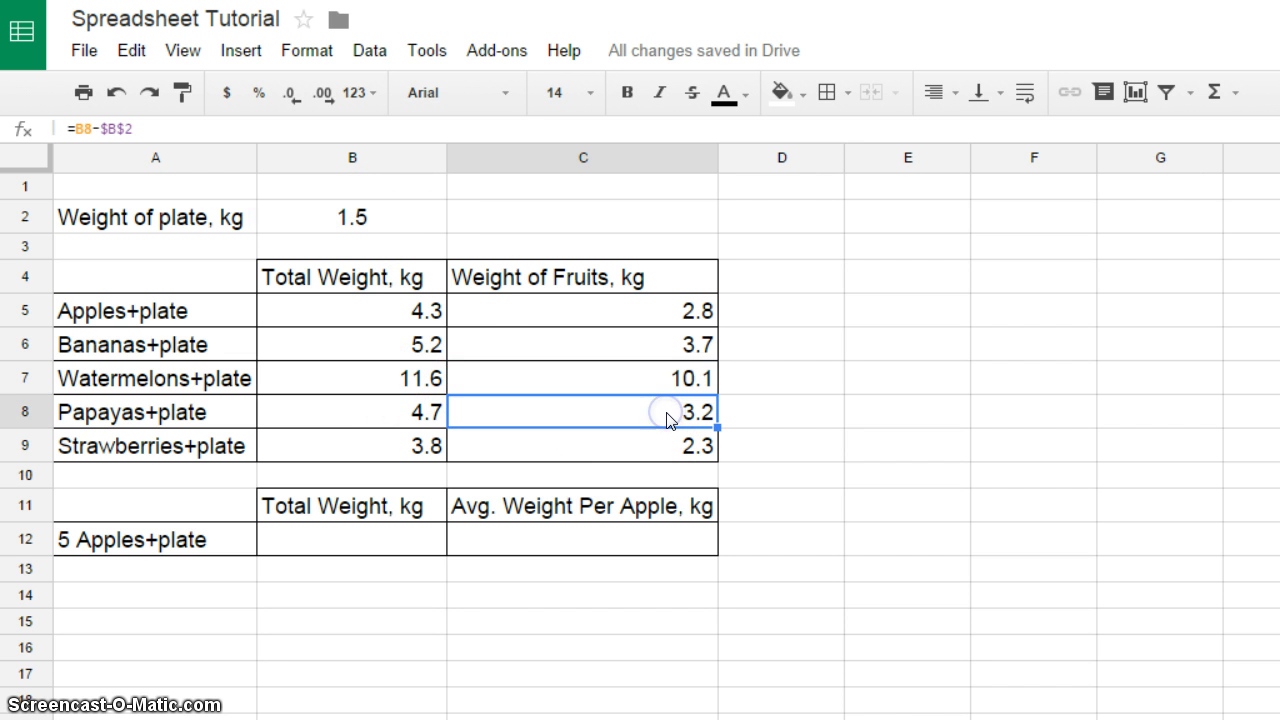
double_click(666, 412)
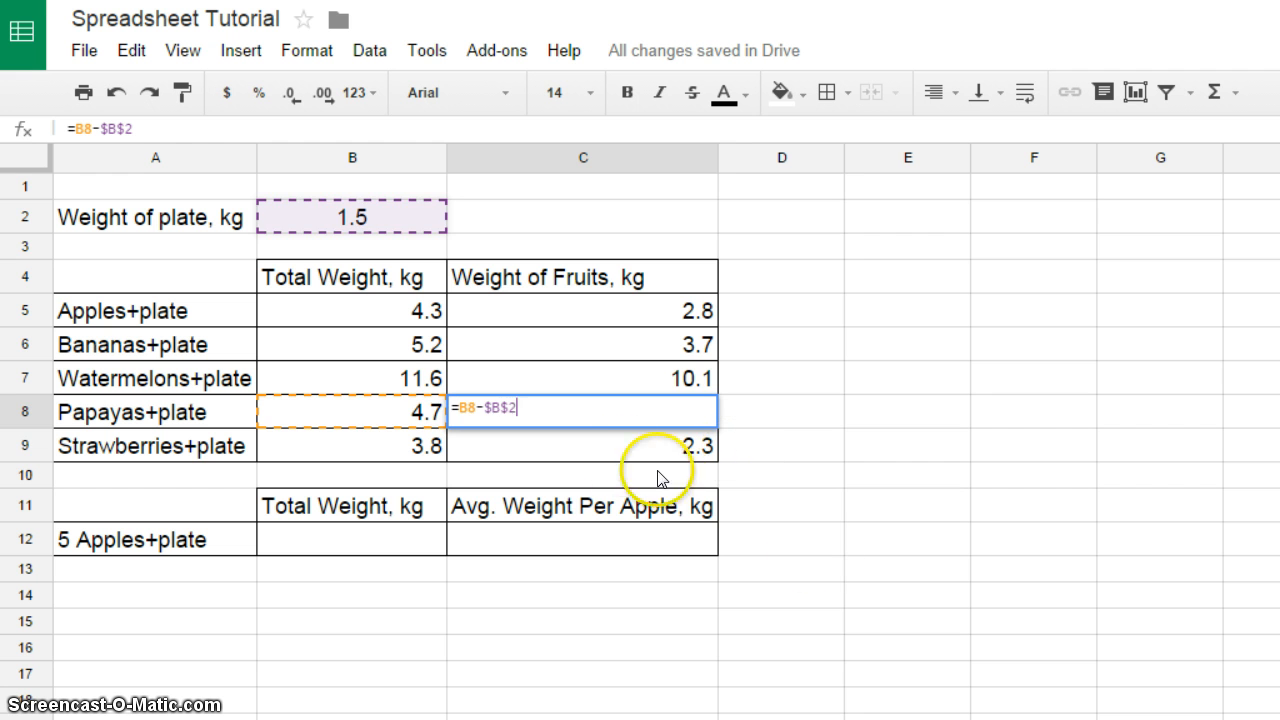
click(614, 451)
double_click(614, 453)
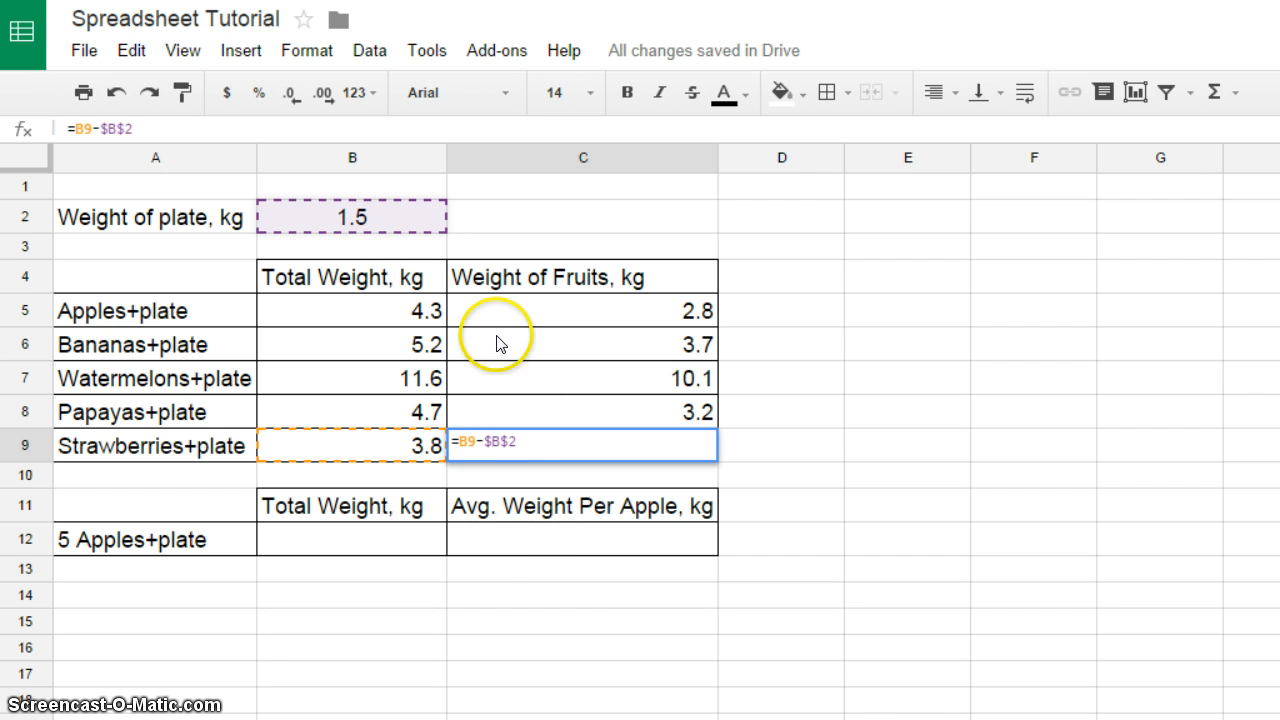
click(628, 340)
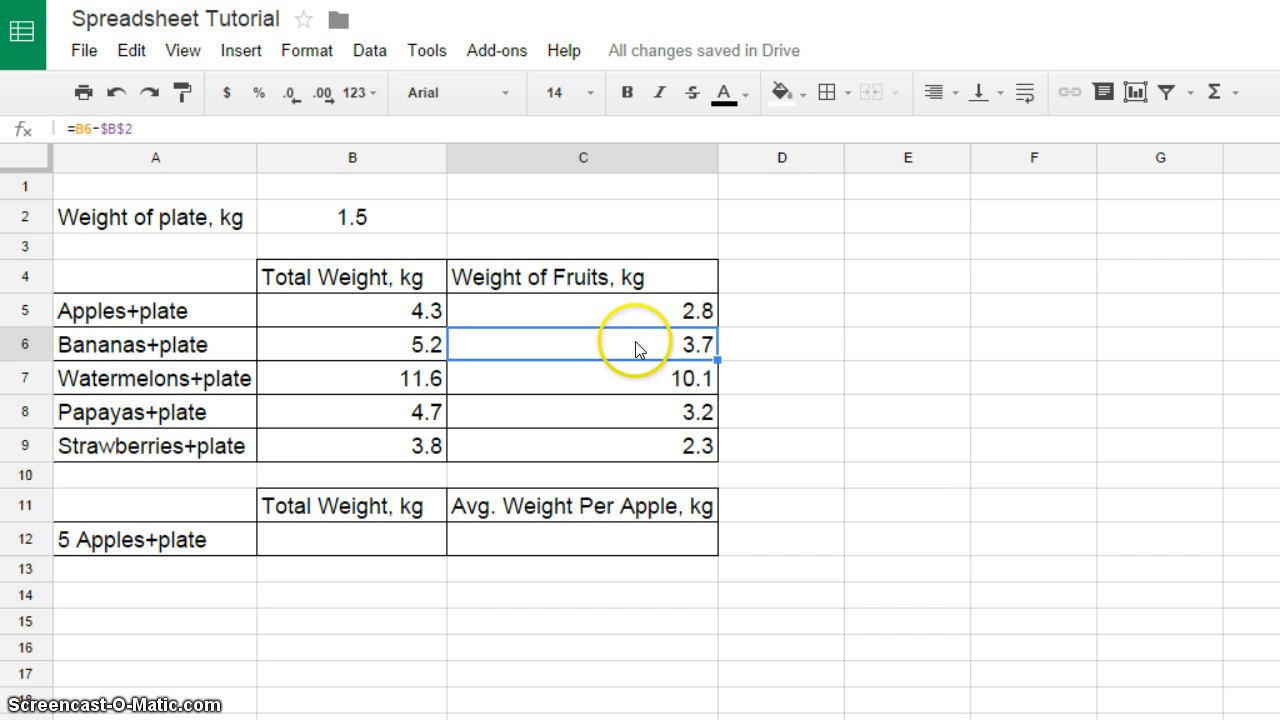
Compare the plate weight cell B2 with its absolute reference in the C5 formula.
click(402, 220)
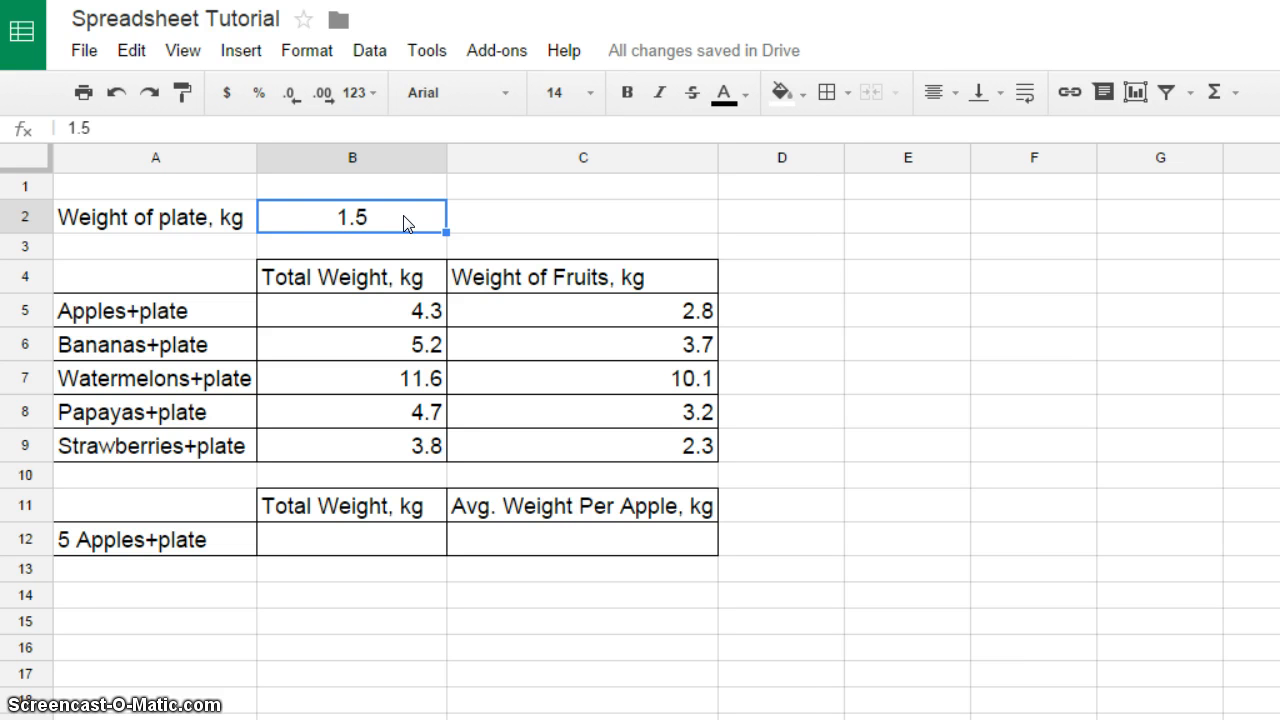
click(551, 309)
double_click(491, 306)
drag(485, 307, 508, 307)
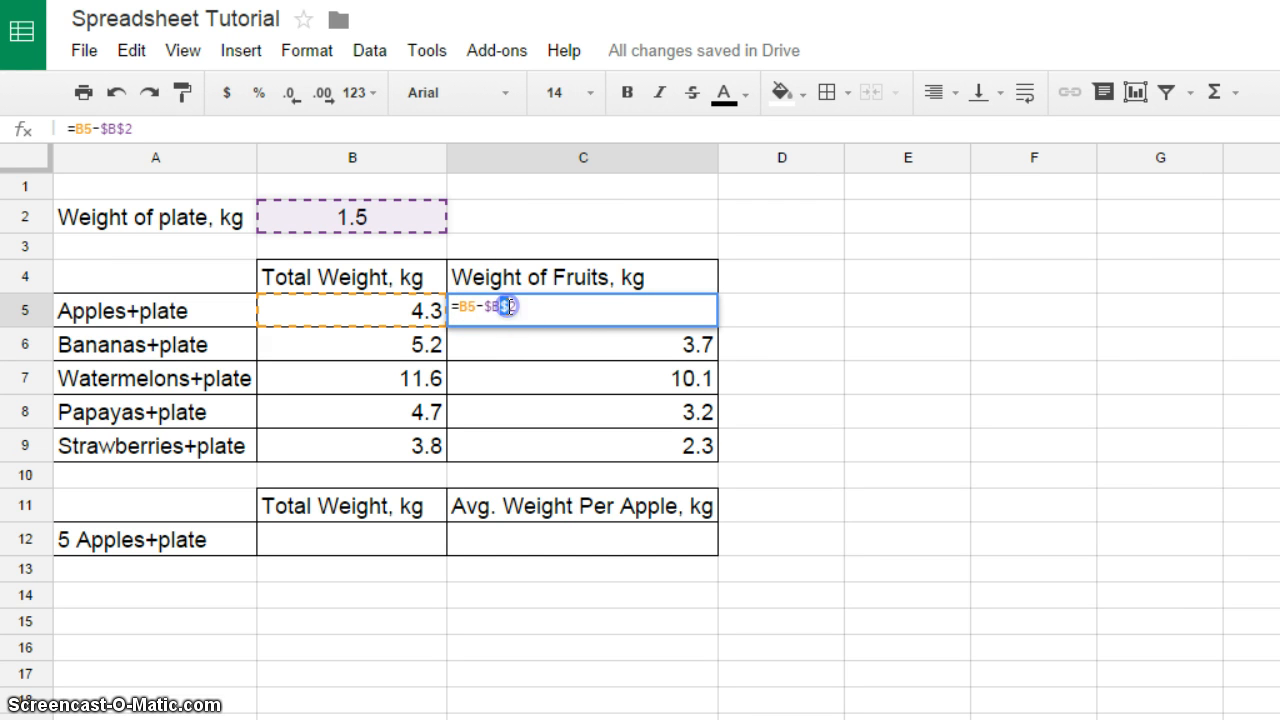
click(527, 307)
click(863, 374)
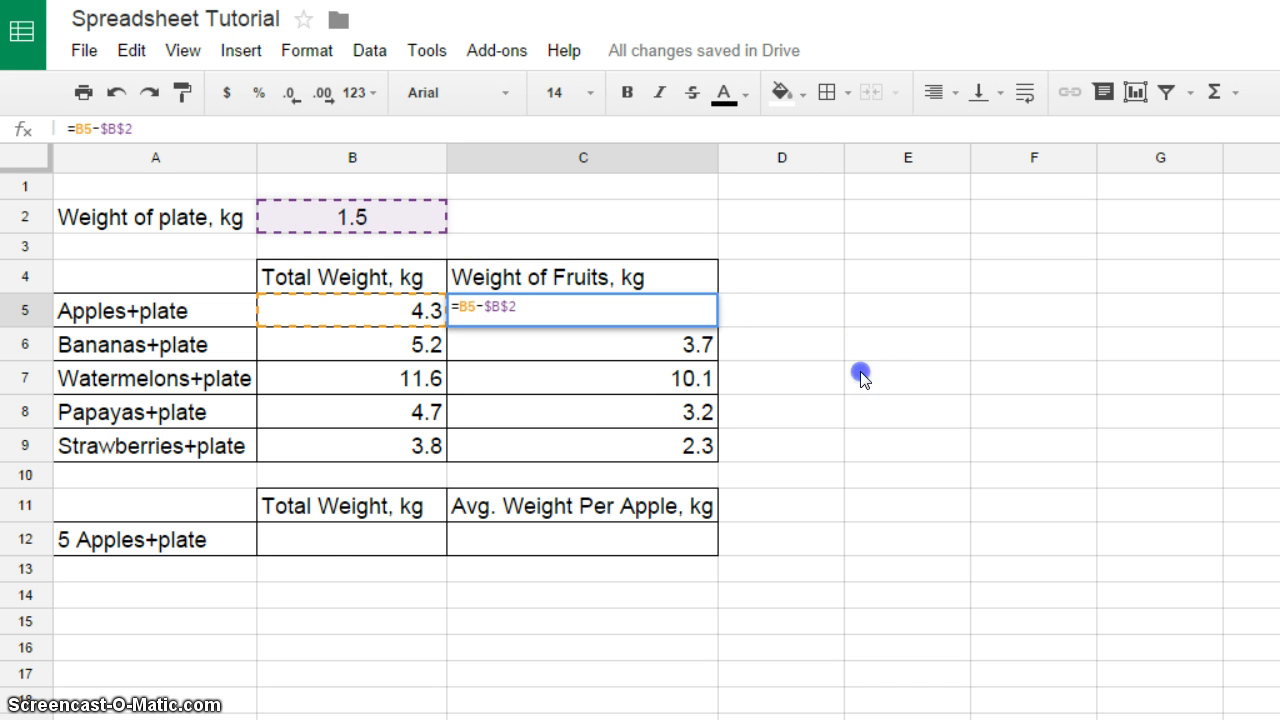
Enter 23.5 in B12 as the total weight of the five apples and plate.
click(358, 540)
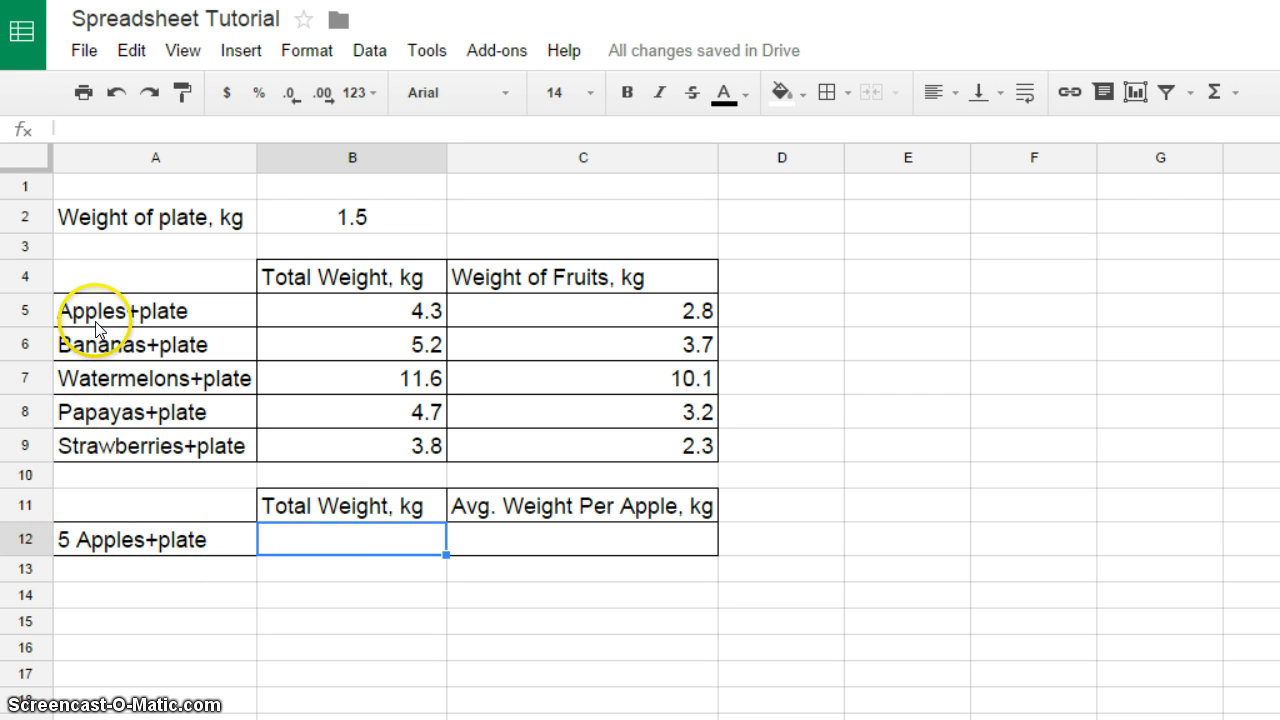
click(184, 315)
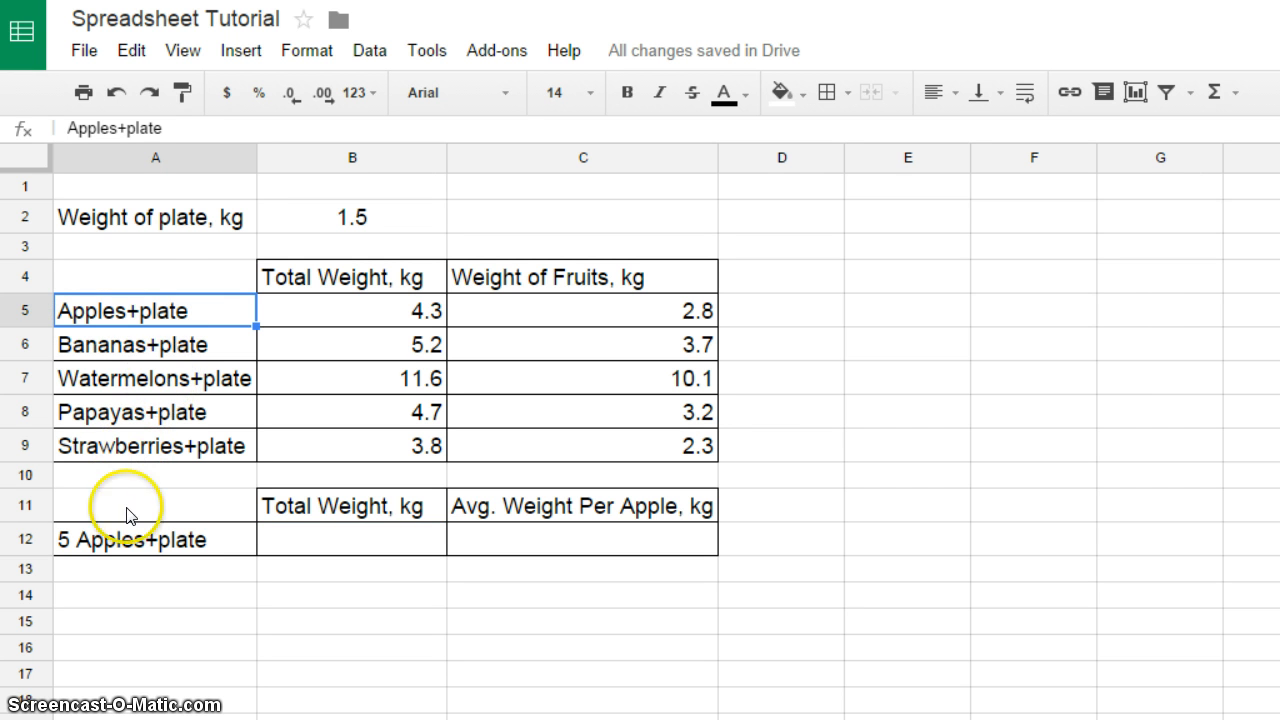
click(112, 543)
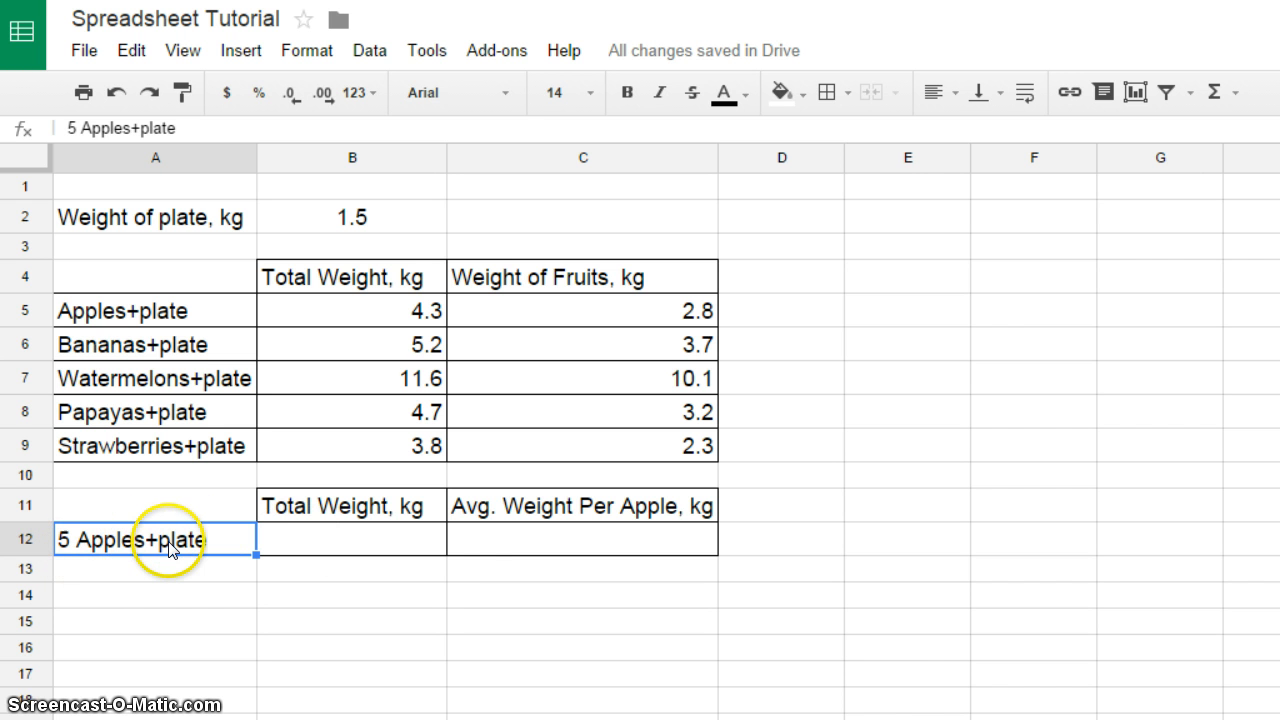
click(372, 542)
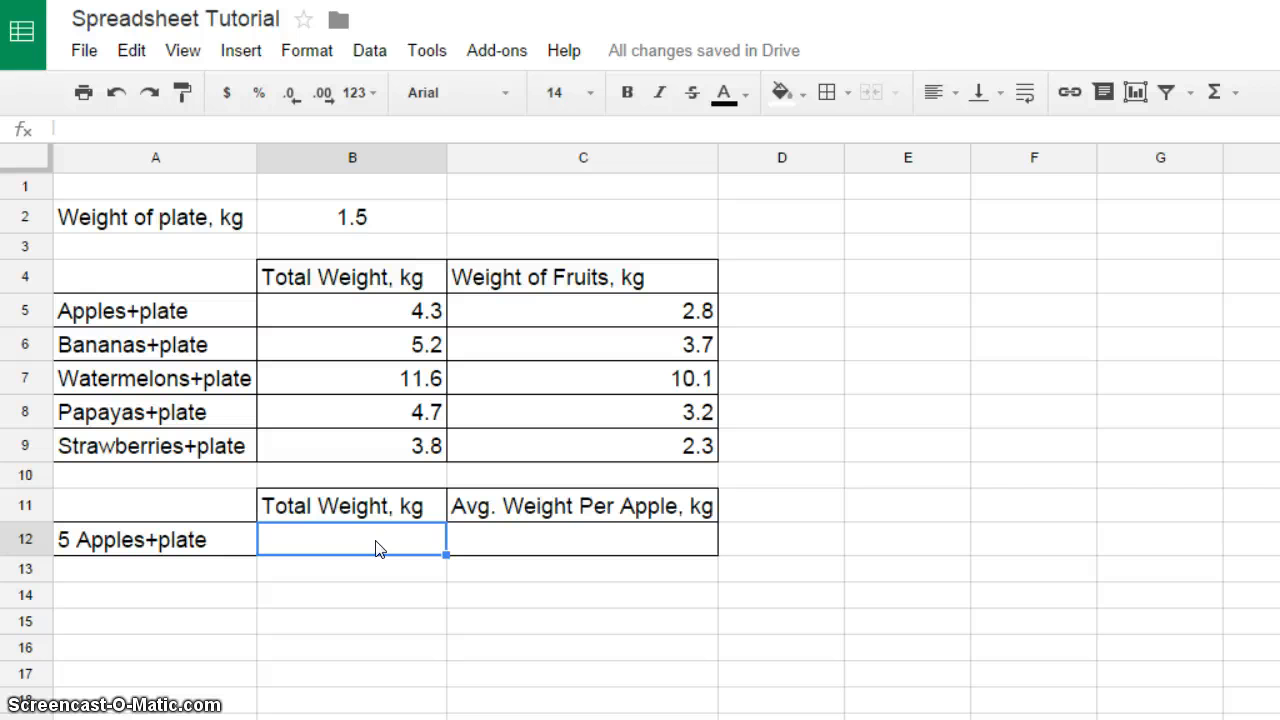
text(23.5)
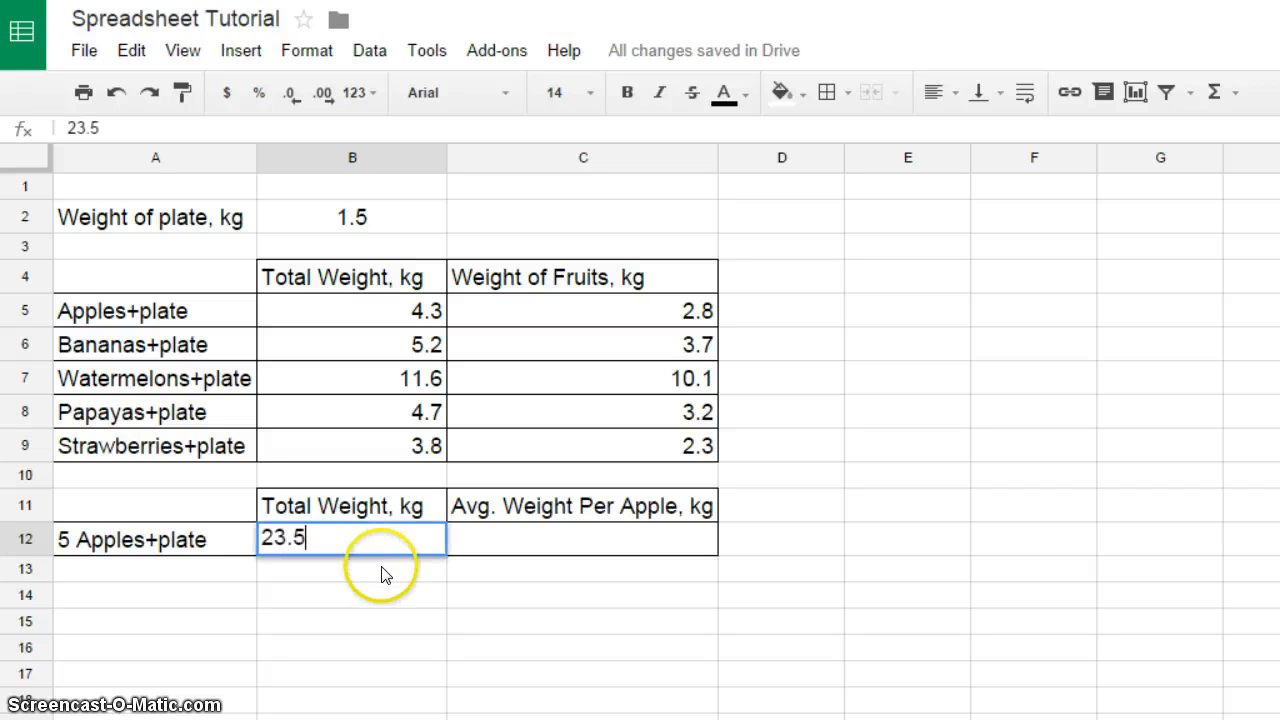
click(386, 570)
Enter the average weight per apple expression (23.5-1.5)/5 in C12, without an equals sign.
click(477, 545)
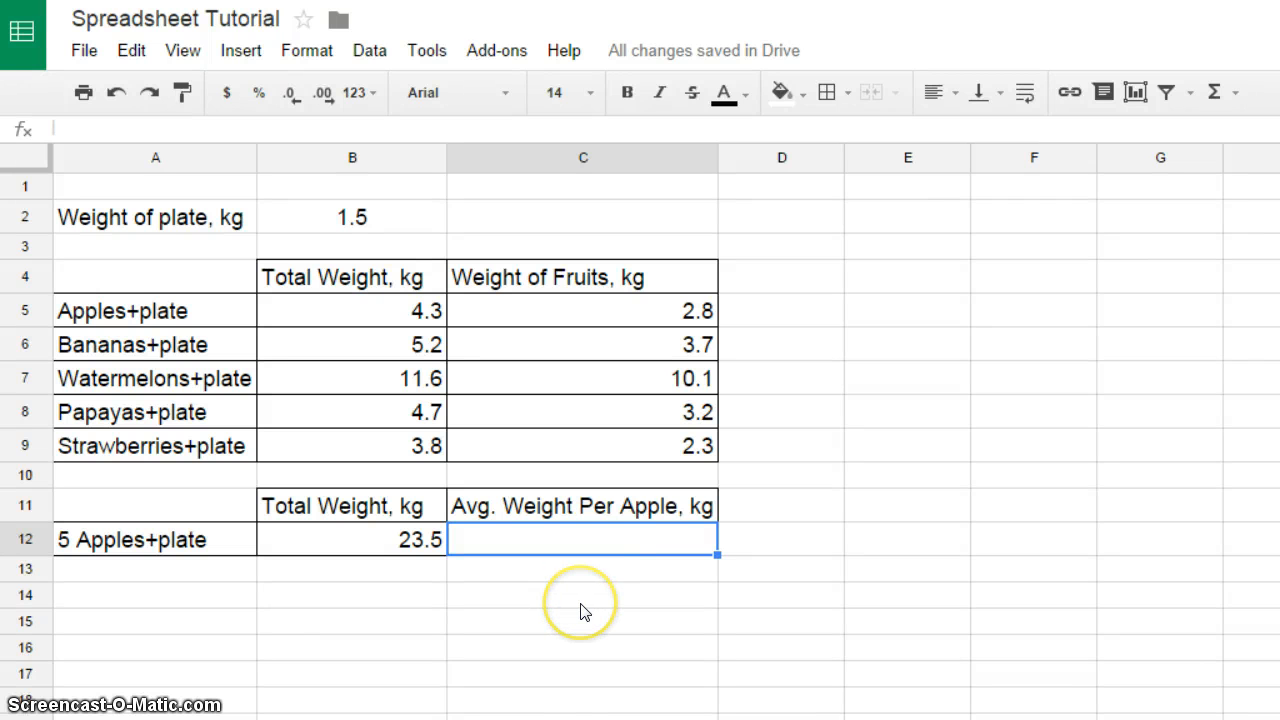
text(23.5-1.5))
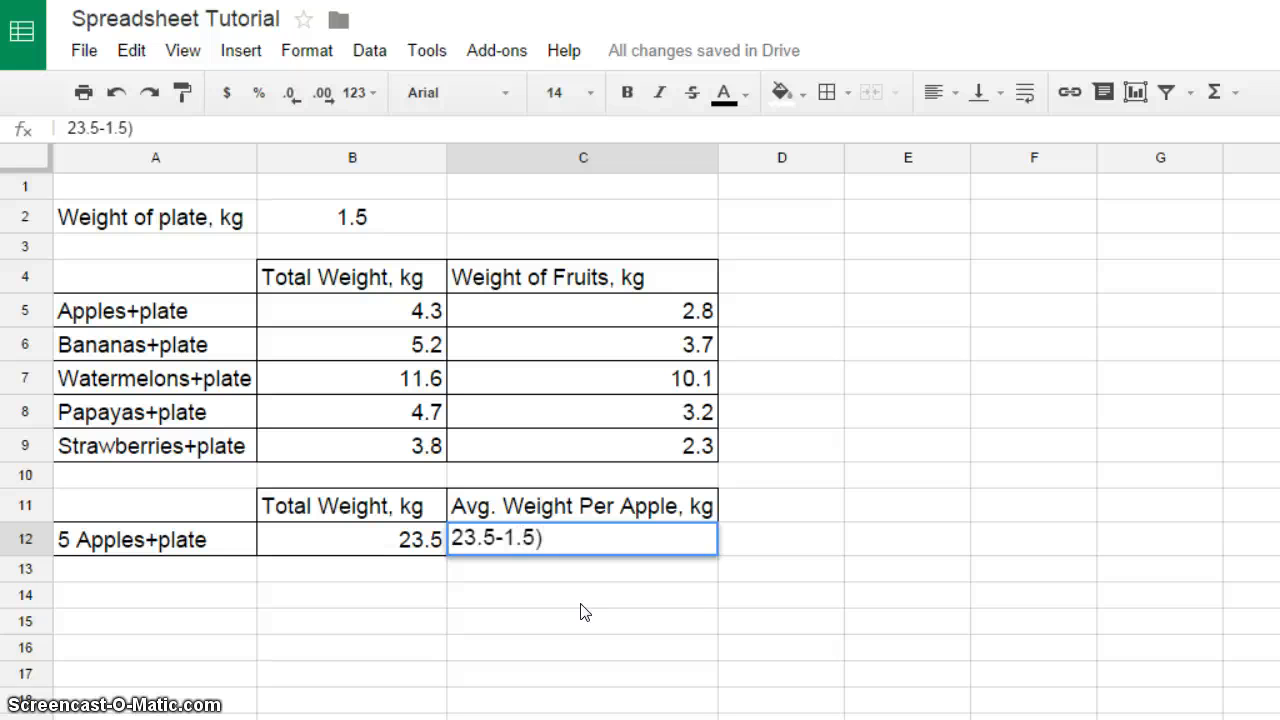
key(Left)
key(Left)
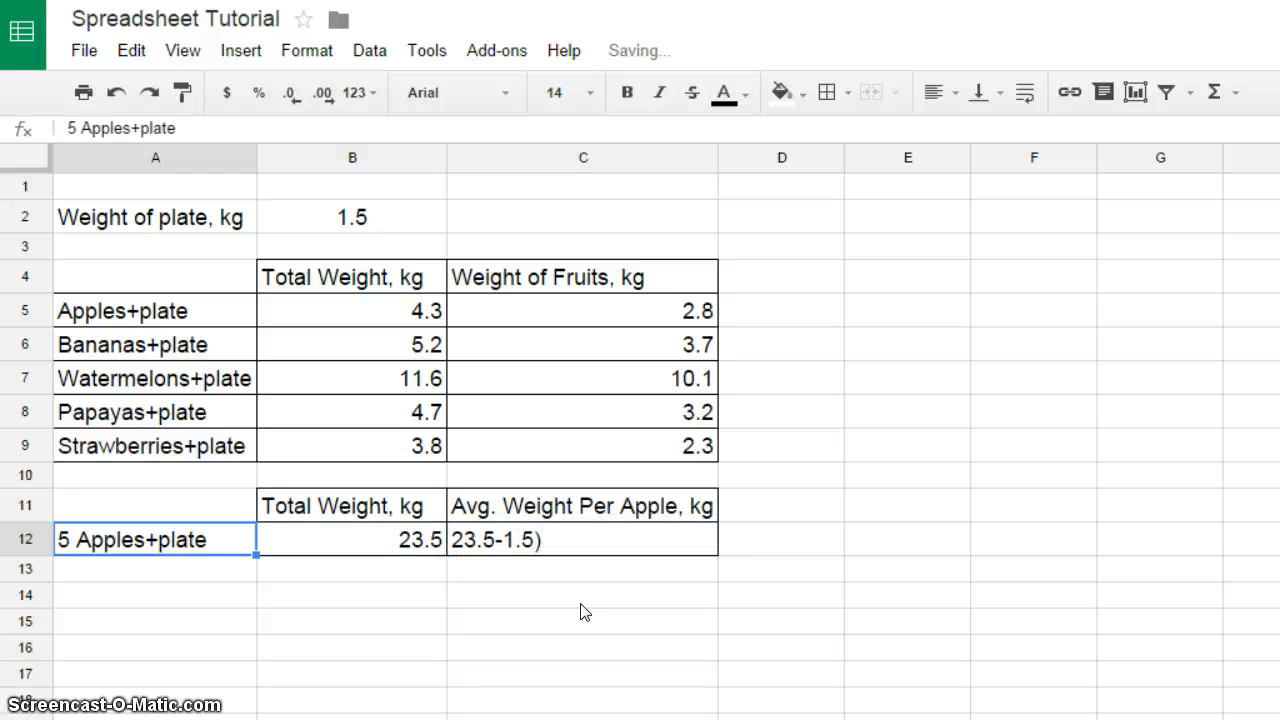
double_click(532, 540)
click(451, 537)
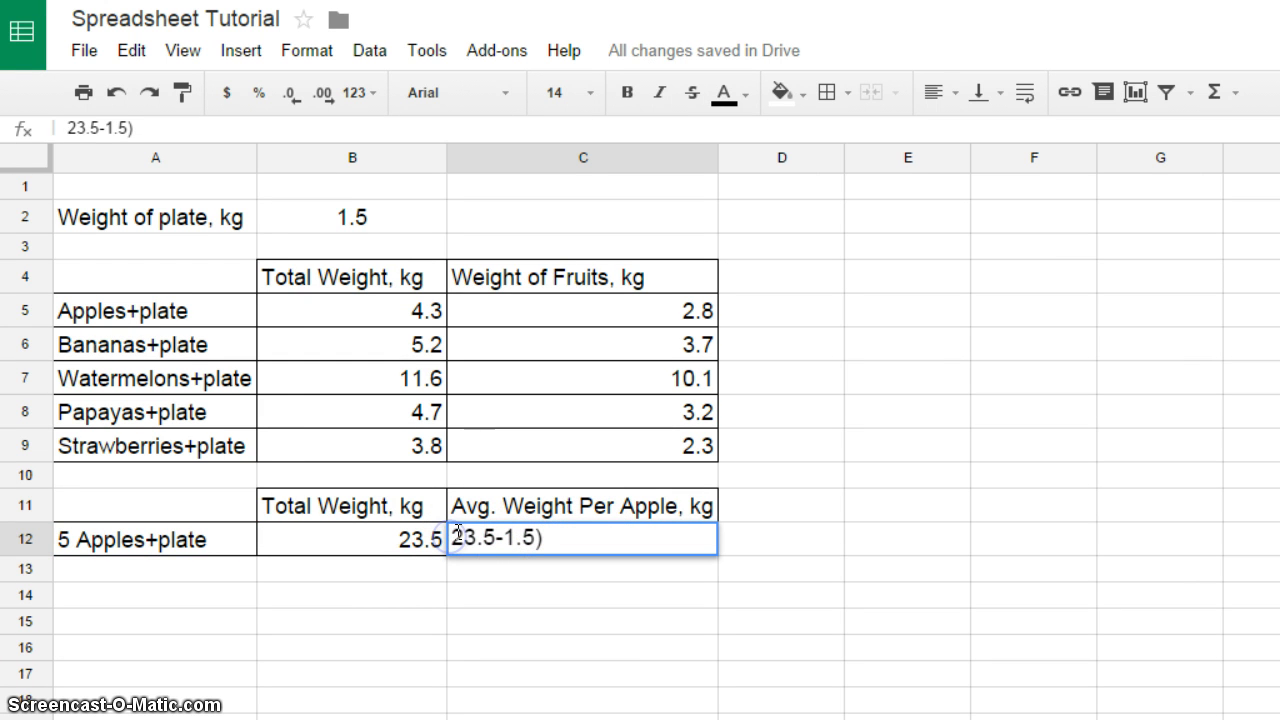
click(454, 532)
click(453, 537)
text(()
click(591, 555)
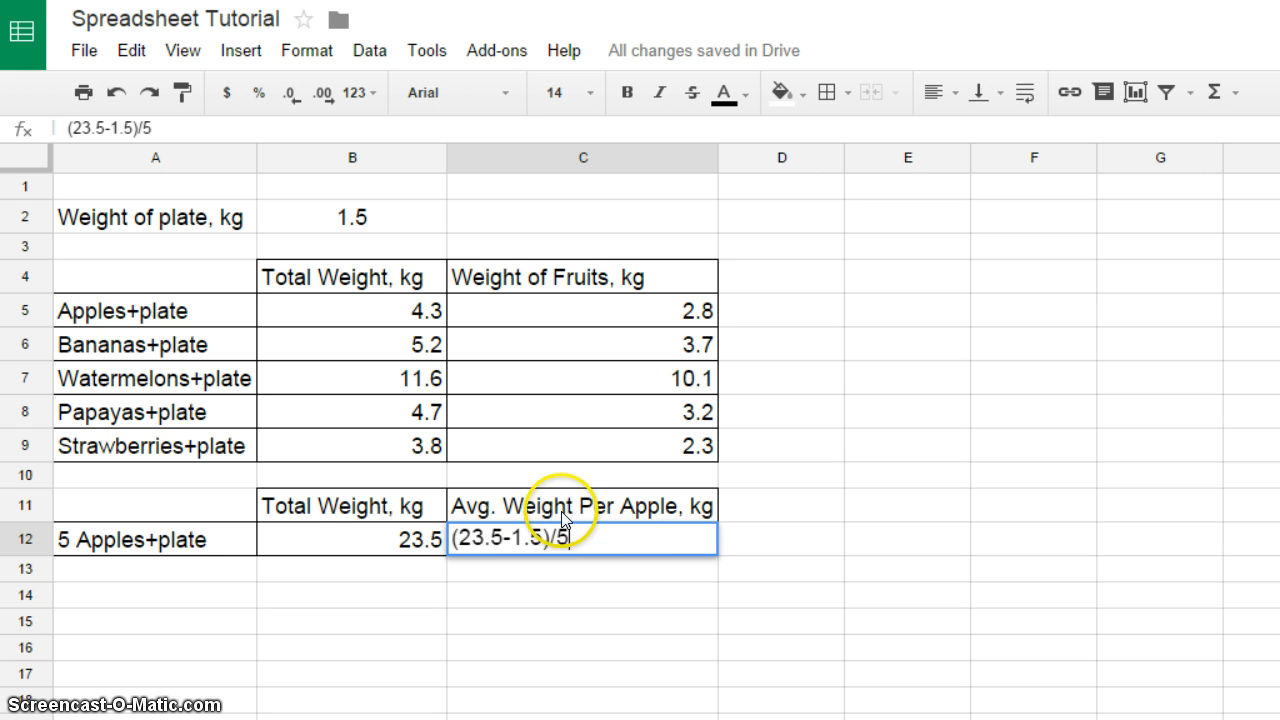
key(Return)
Turn the text in C12 into the formula =(23.5-1.5)/5 by adding the equals sign in front.
click(627, 539)
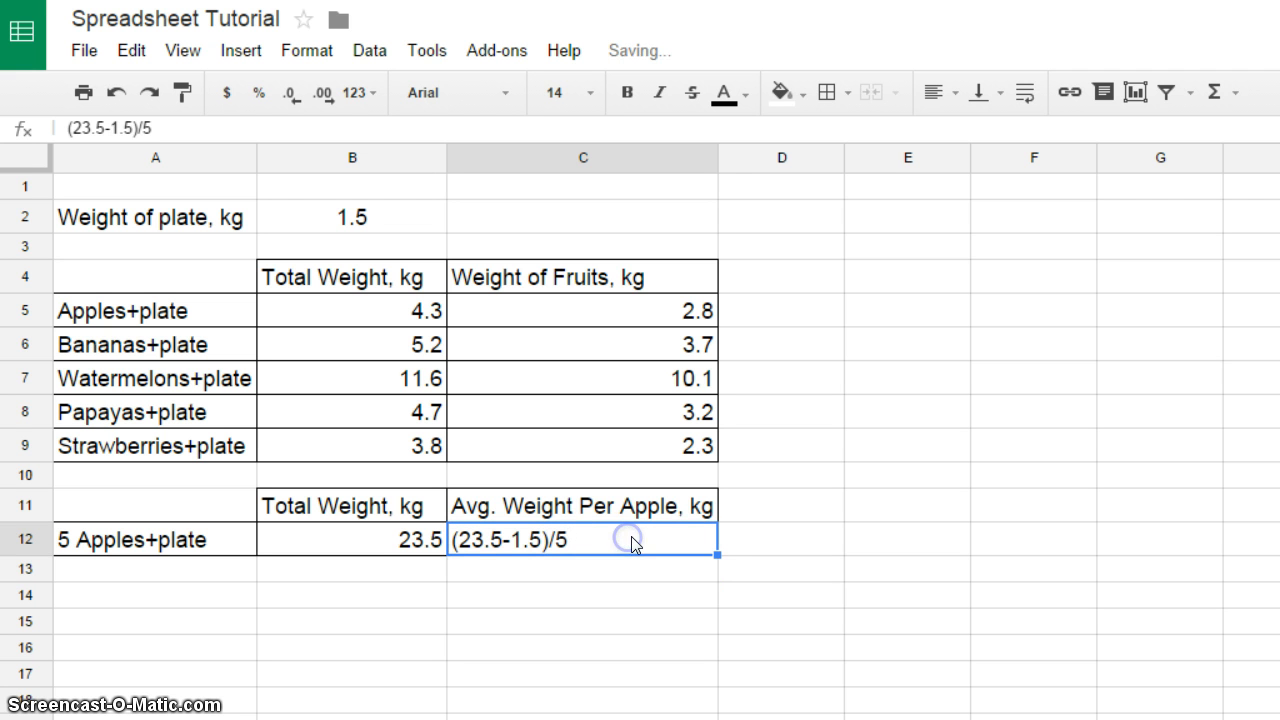
click(505, 541)
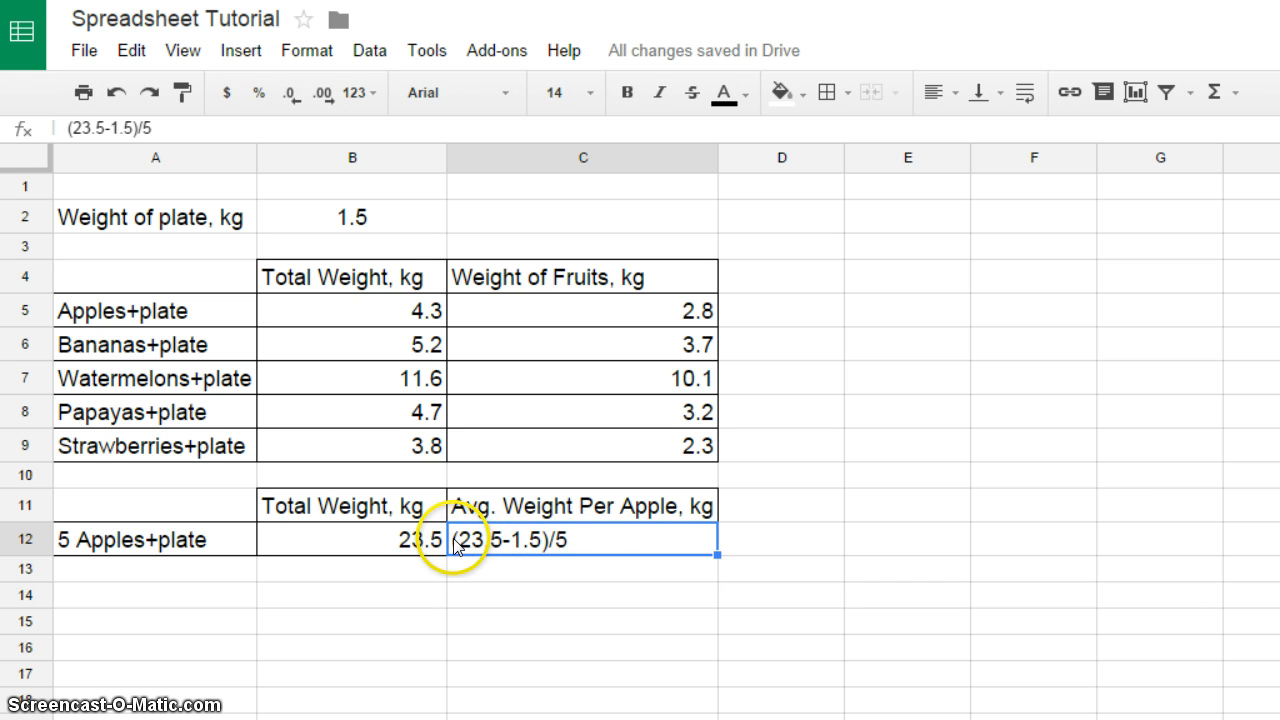
double_click(591, 537)
key(Home)
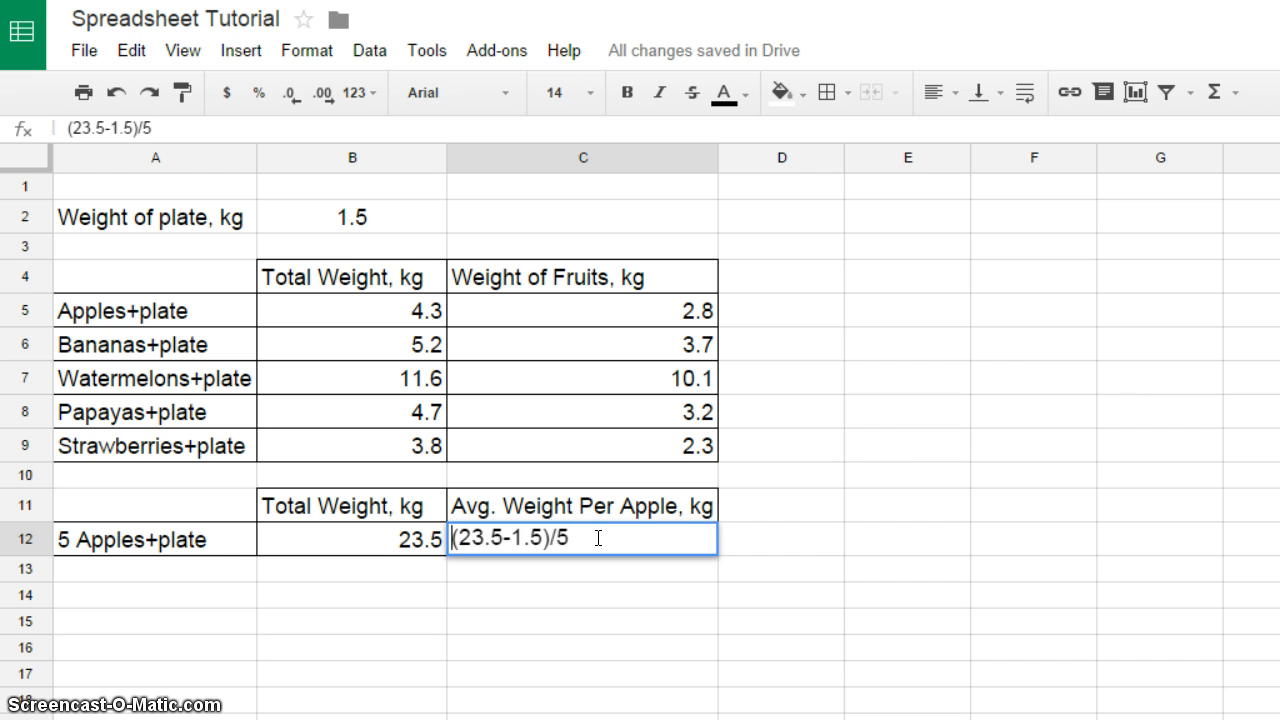
text(=)
key(Return)
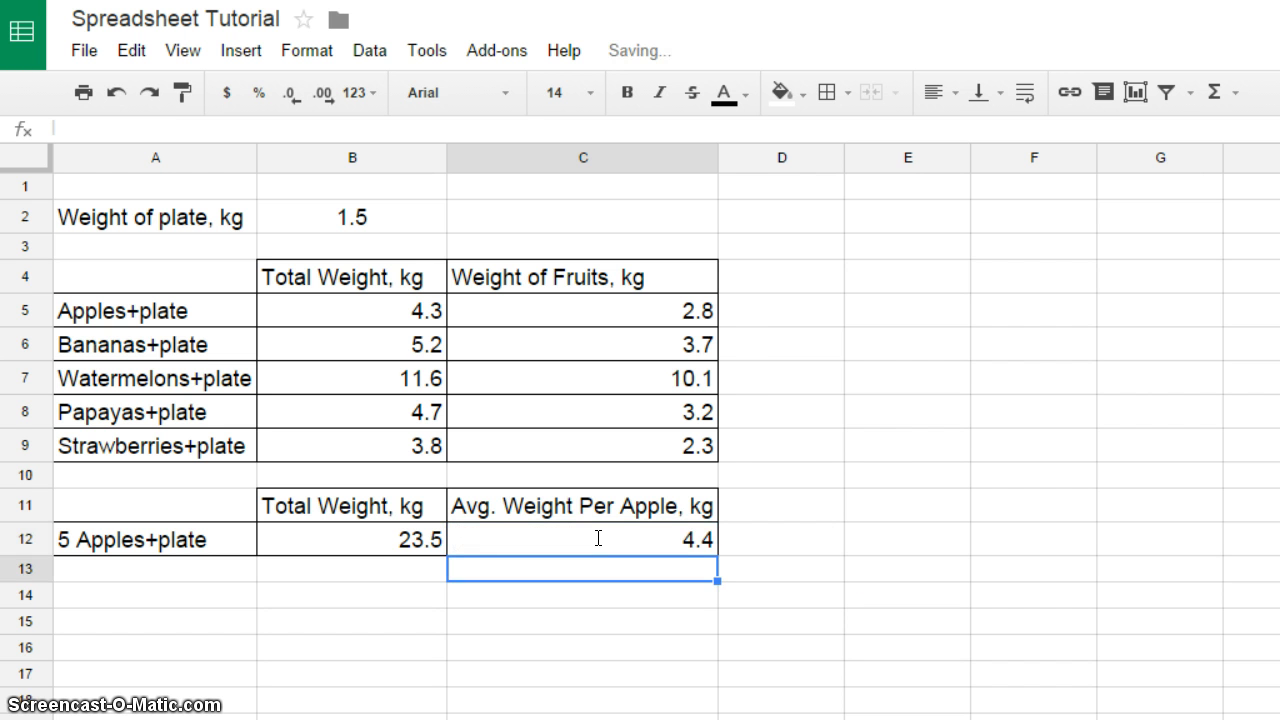
Remove the typed numbers, parentheses and division from the C12 formula, keeping only the equals sign.
double_click(647, 538)
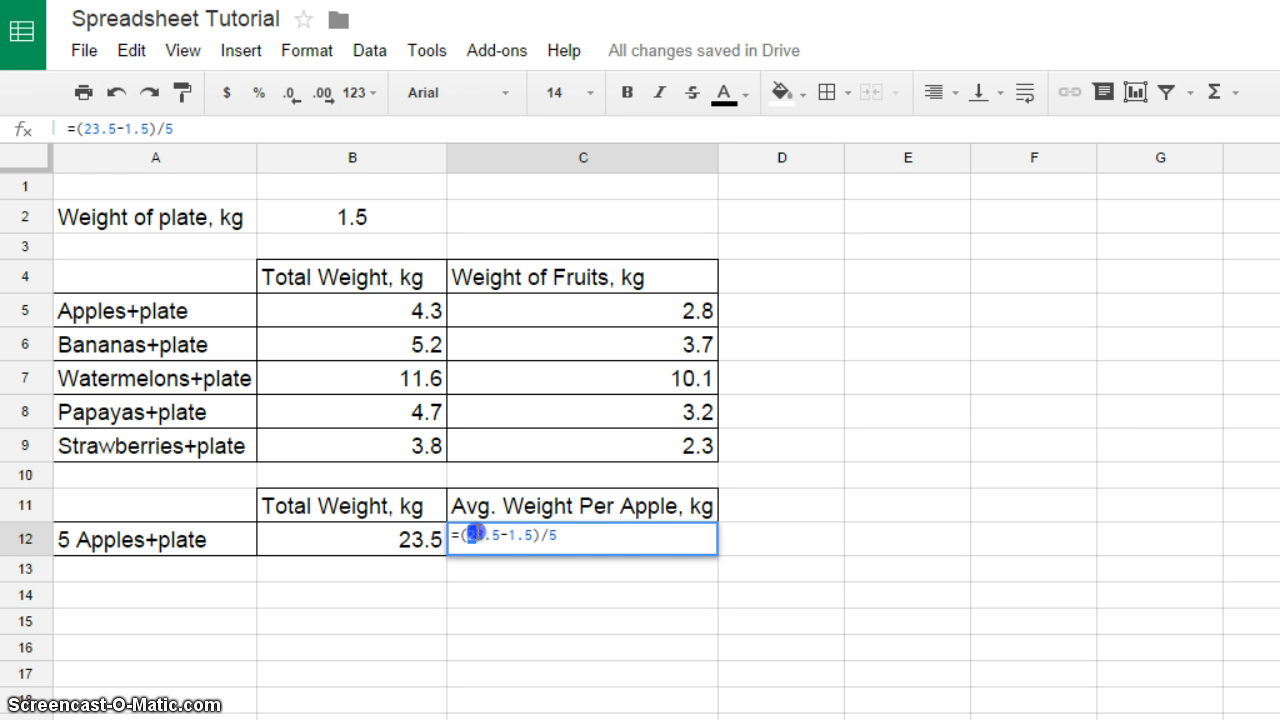
drag(466, 538, 488, 537)
key(Delete)
key(Delete)
key(Delete)
key(Delete)
key(Delete)
key(Delete)
key(Delete)
key(Delete)
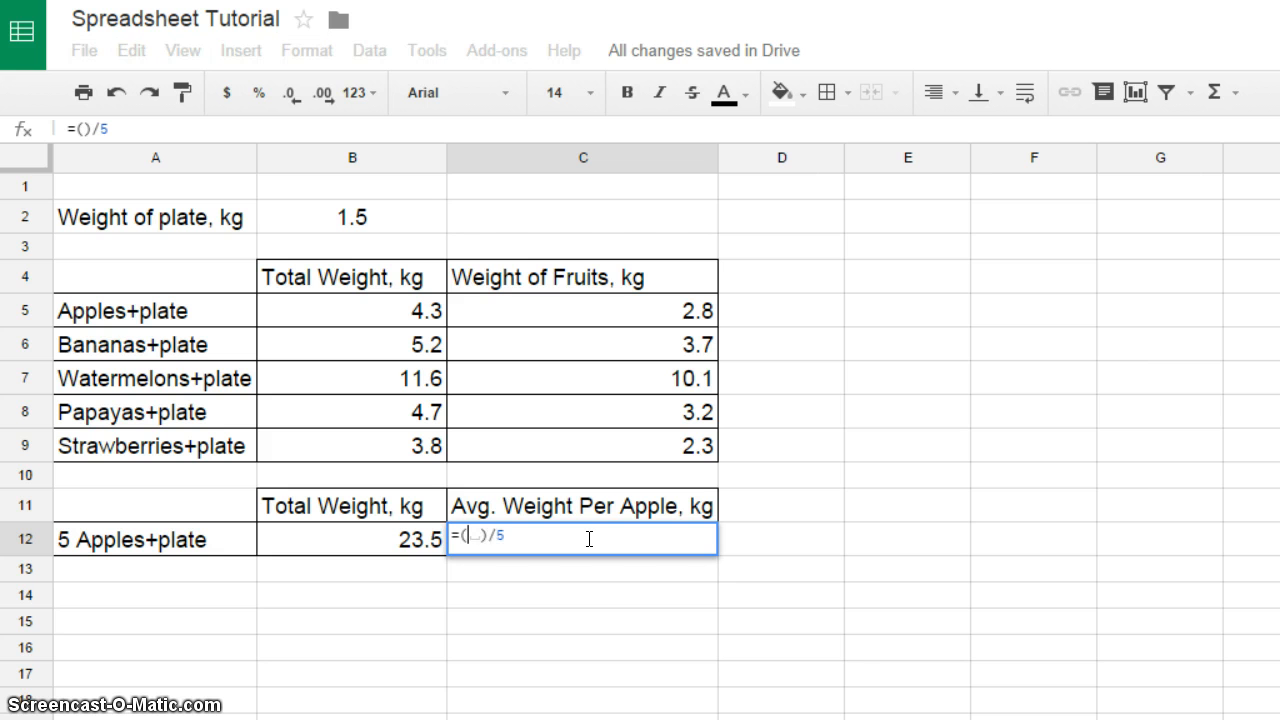
click(589, 539)
key(BackSpace)
key(BackSpace)
key(BackSpace)
key(BackSpace)
Build the subtraction =(B12-B2) in C12 from references to the total weight and plate weight cells, enclosed in parentheses.
click(376, 548)
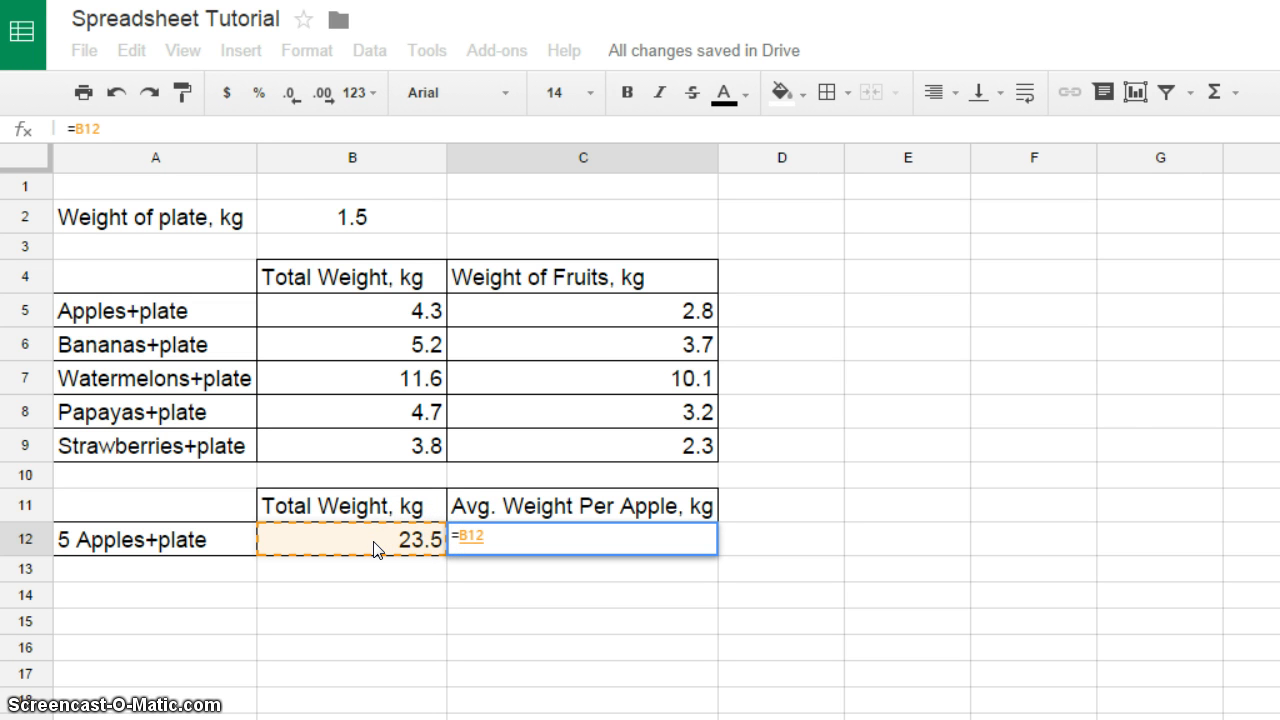
text(-)
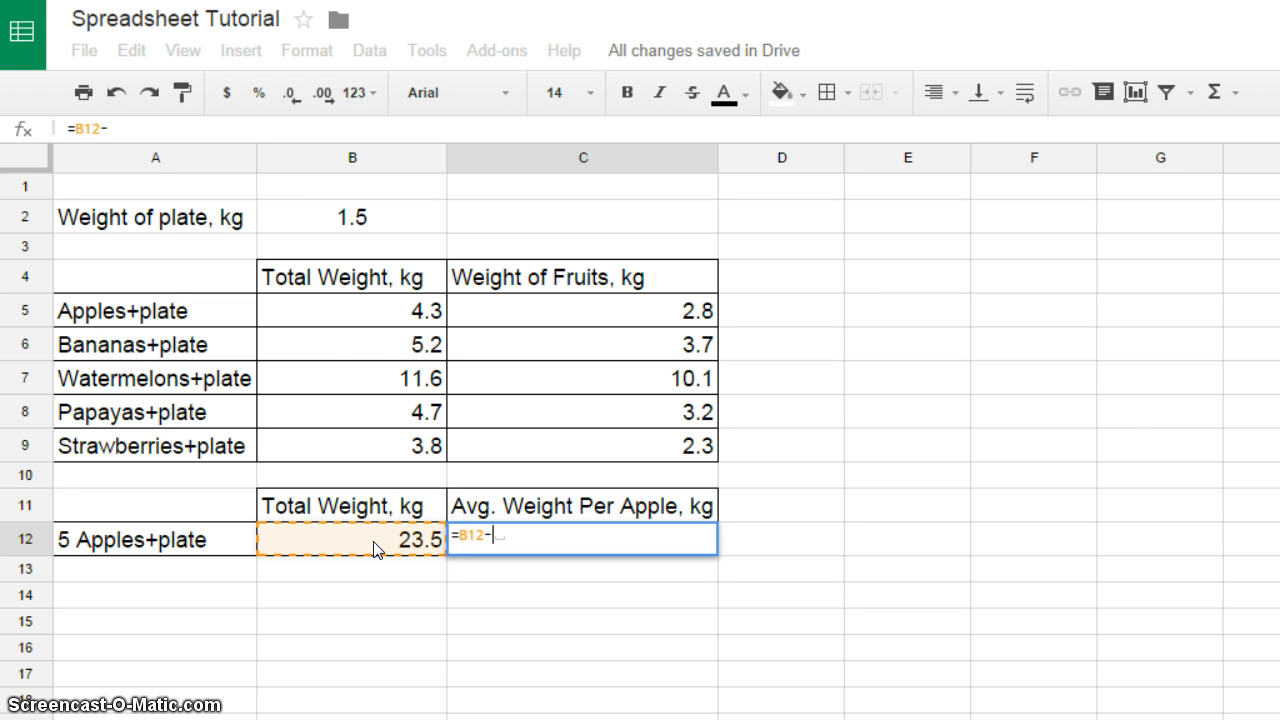
click(369, 227)
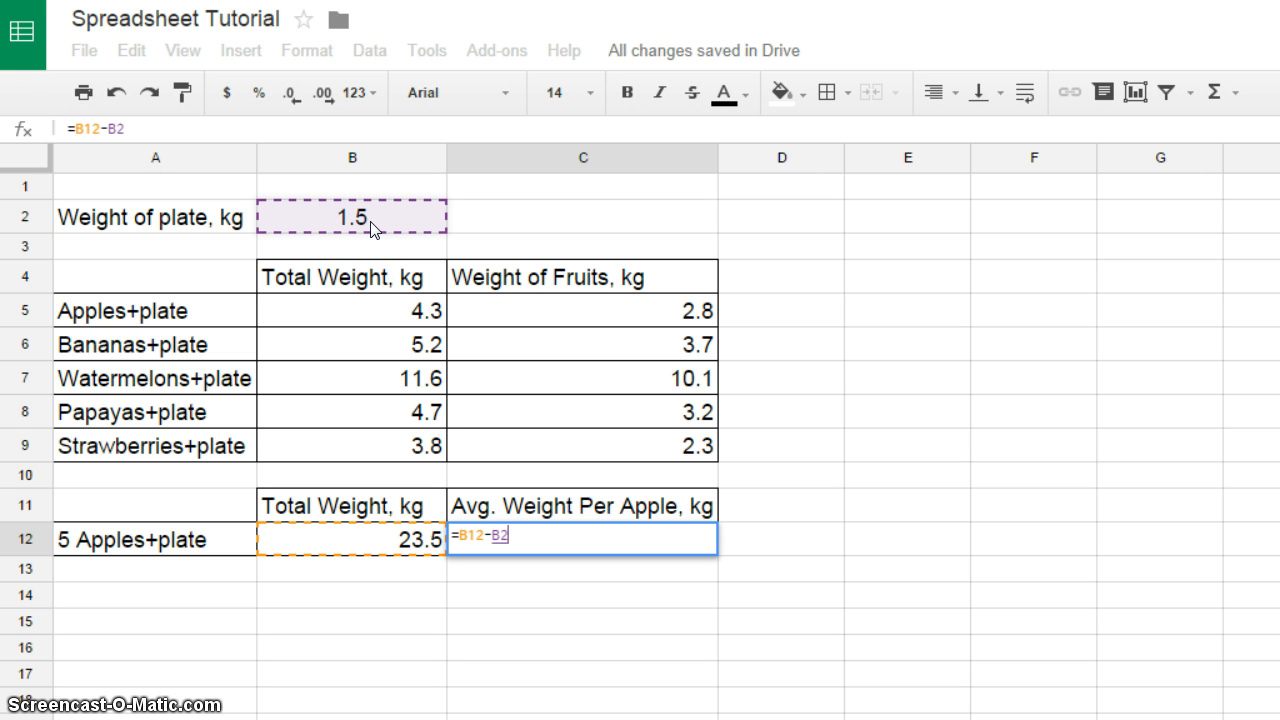
text())
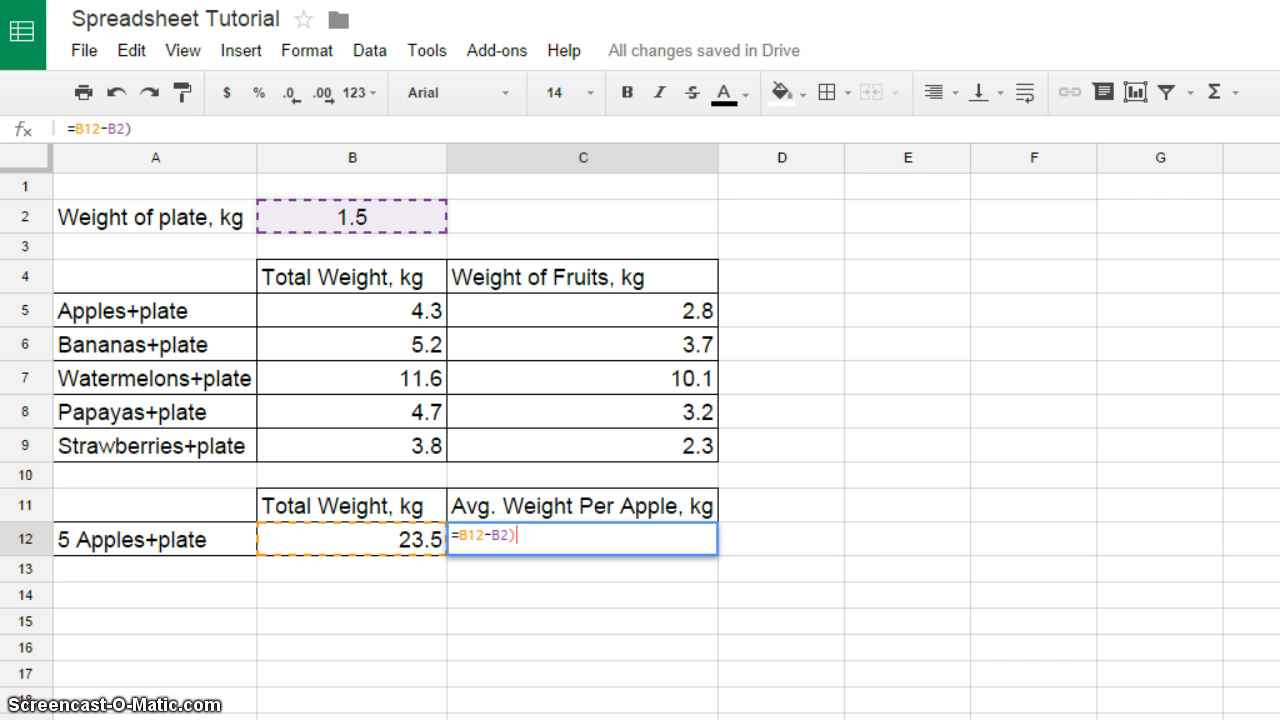
click(457, 535)
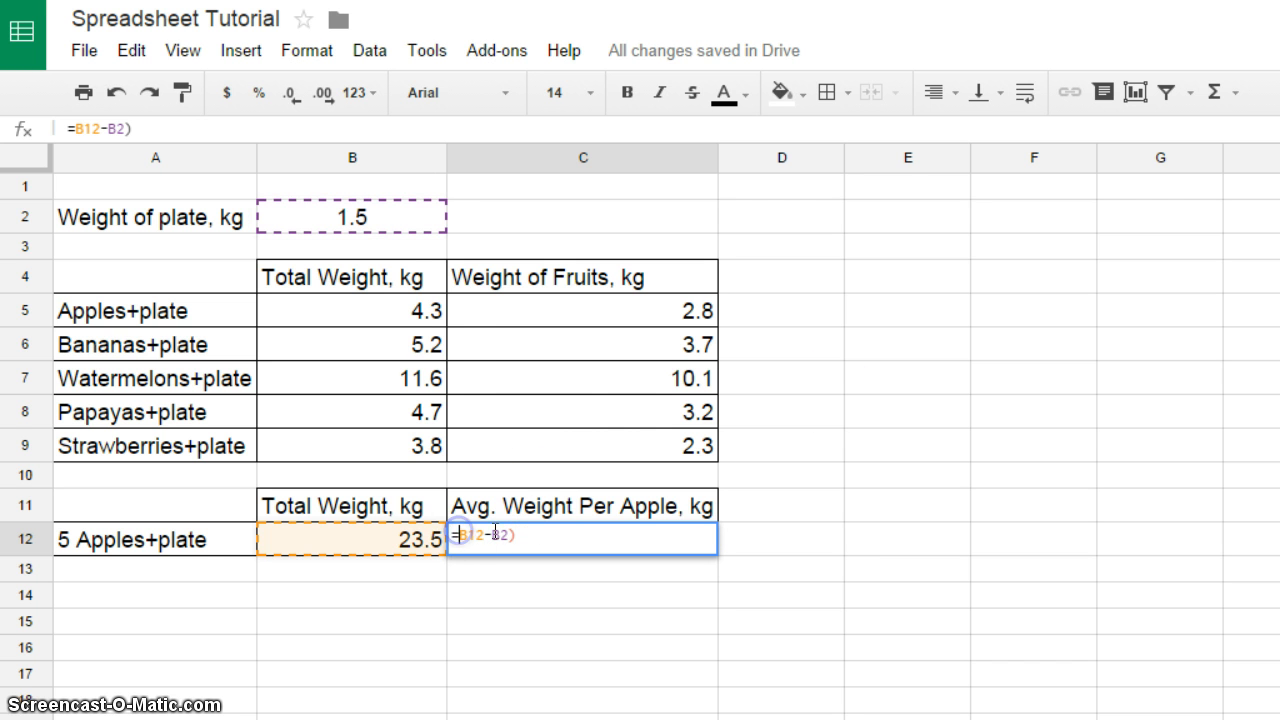
text(()
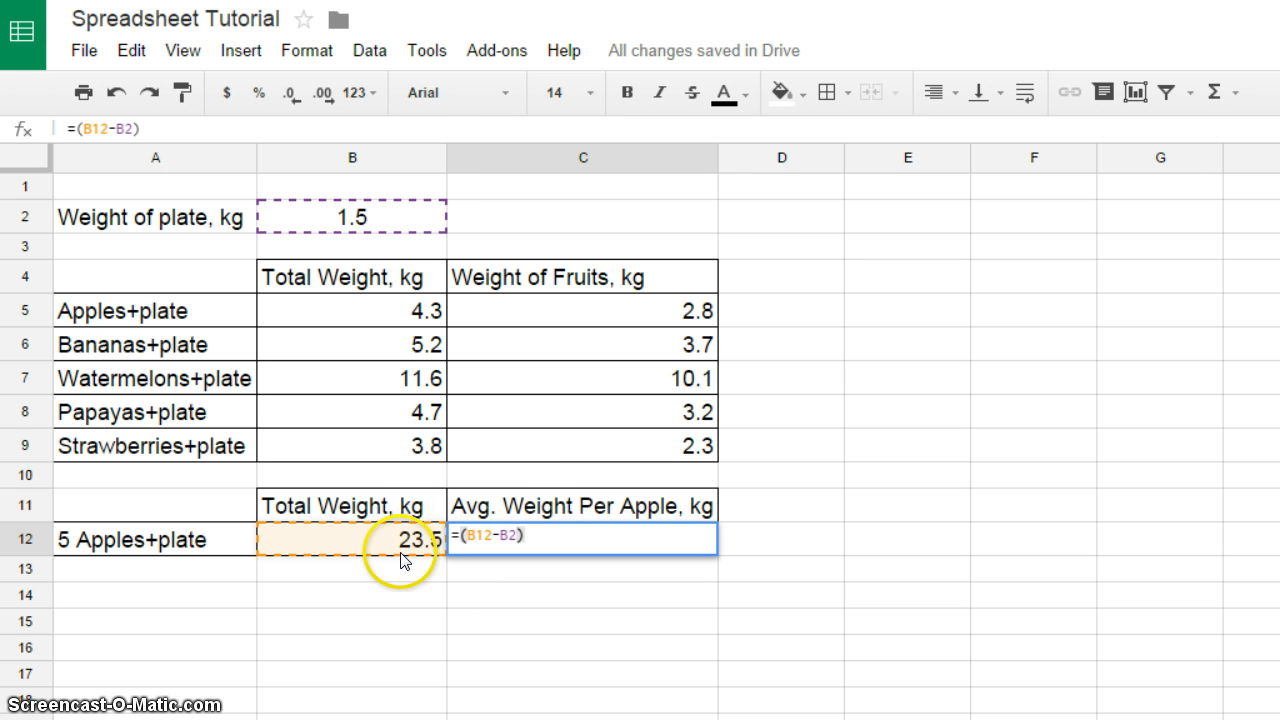
Complete the C12 formula as =(B12-B2)/5 by dividing the subtraction by 5, and check the entered formula.
click(545, 535)
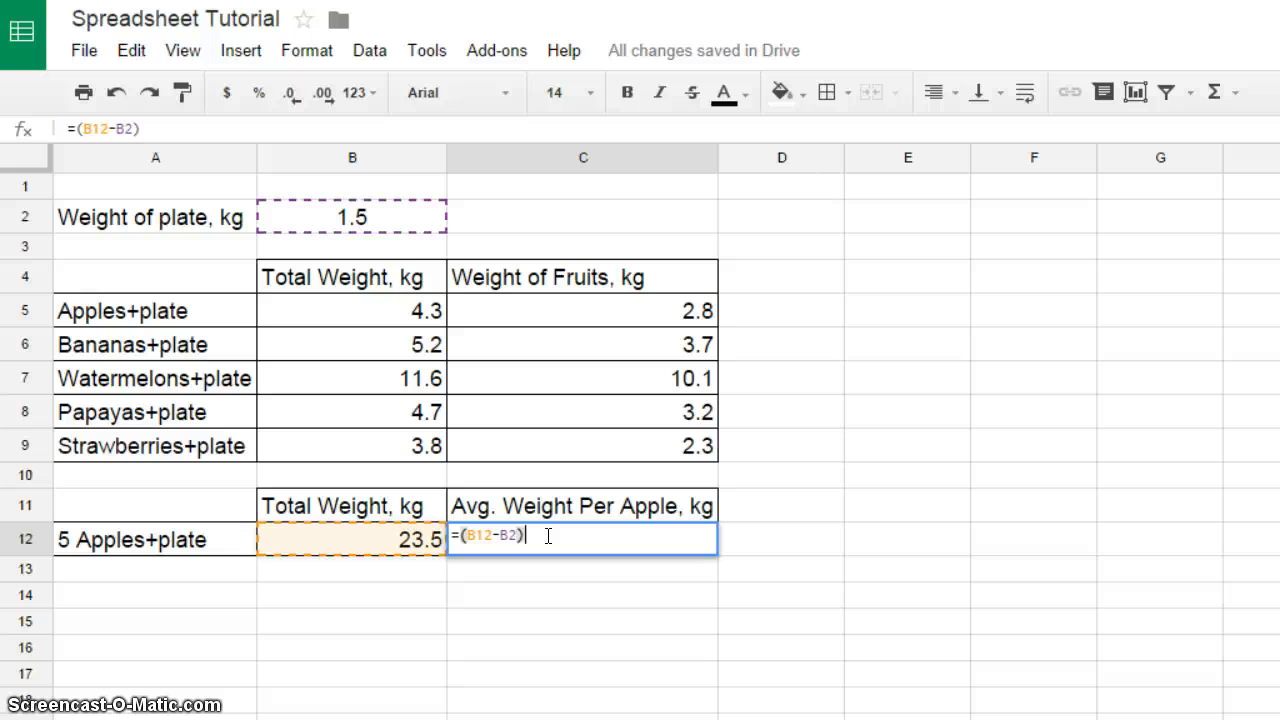
text(/)
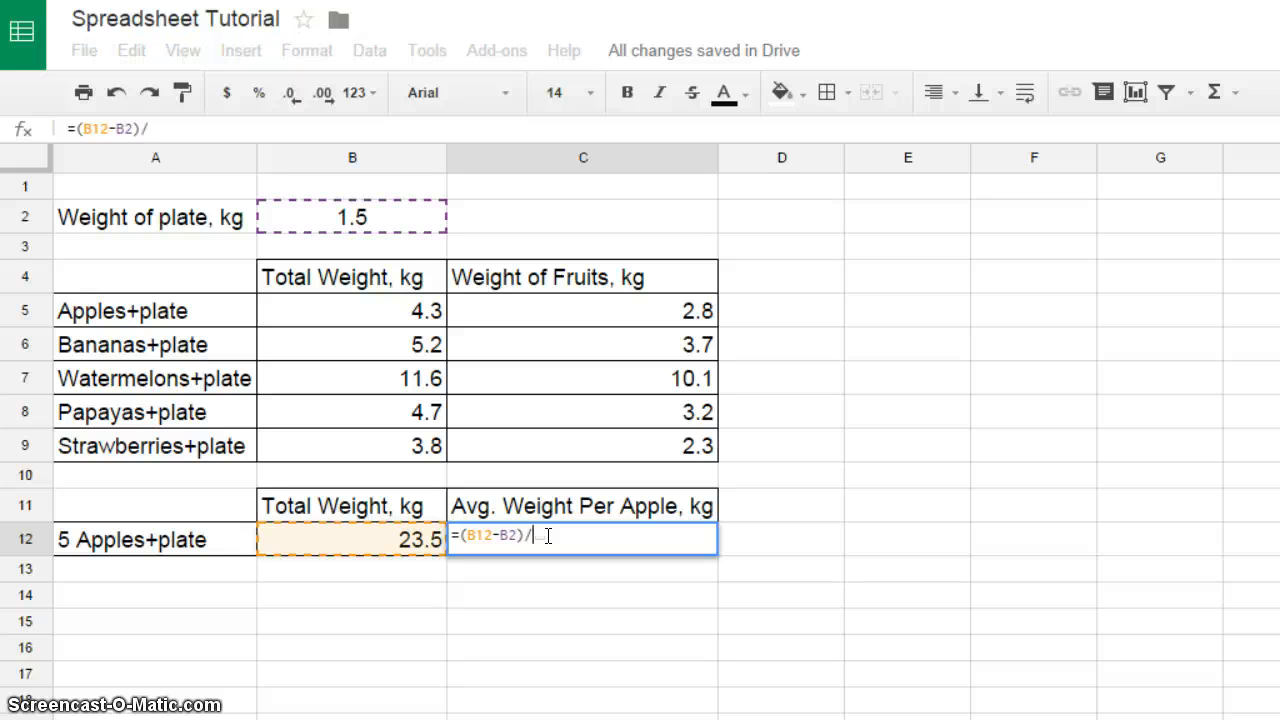
text(5)
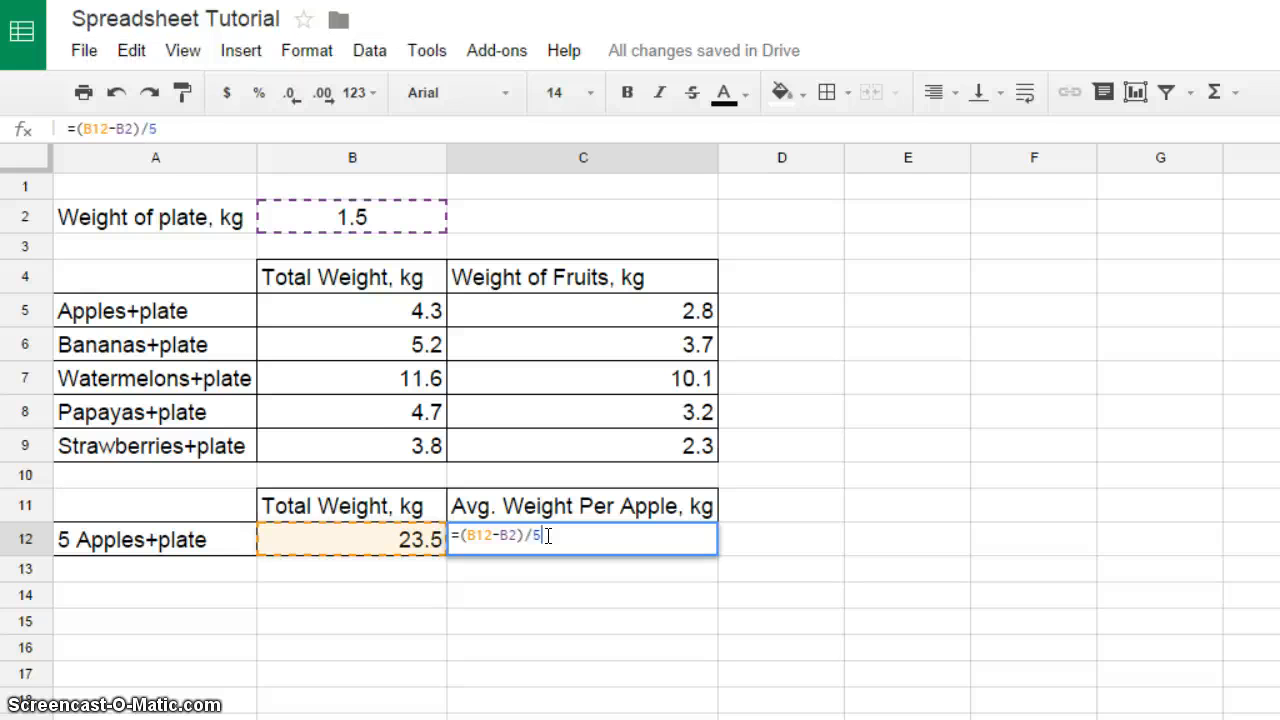
key(Return)
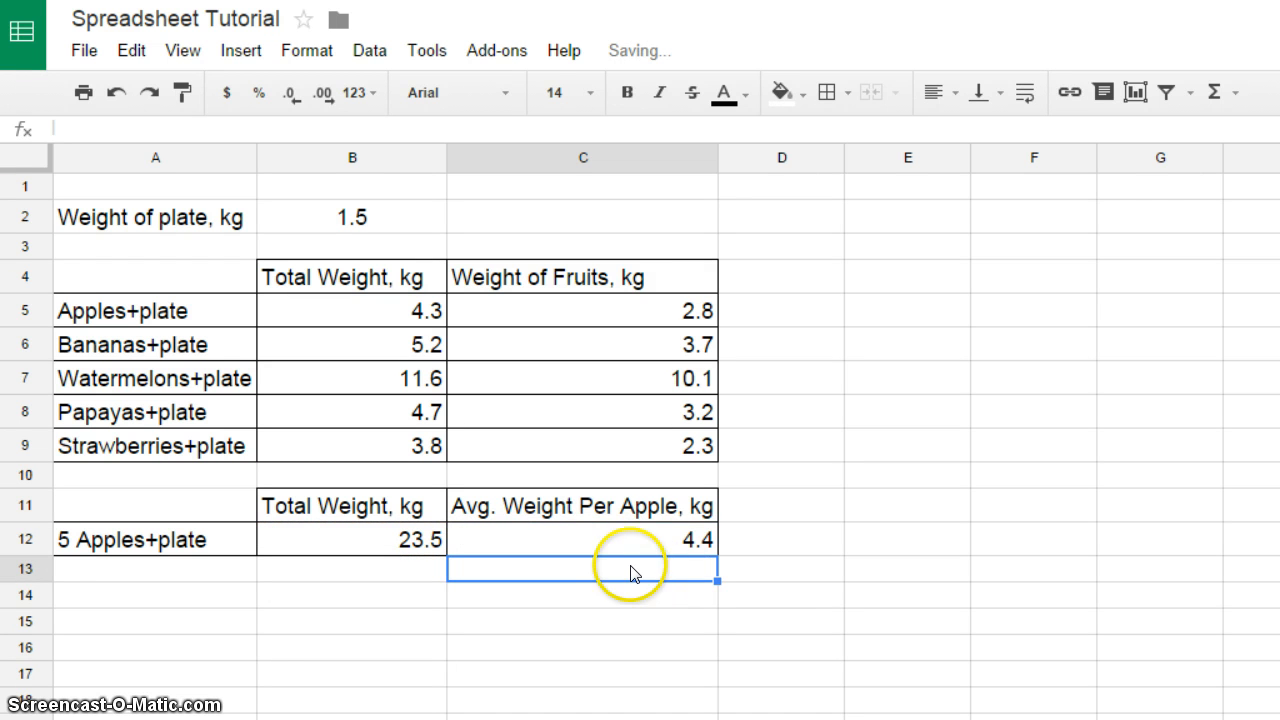
click(646, 543)
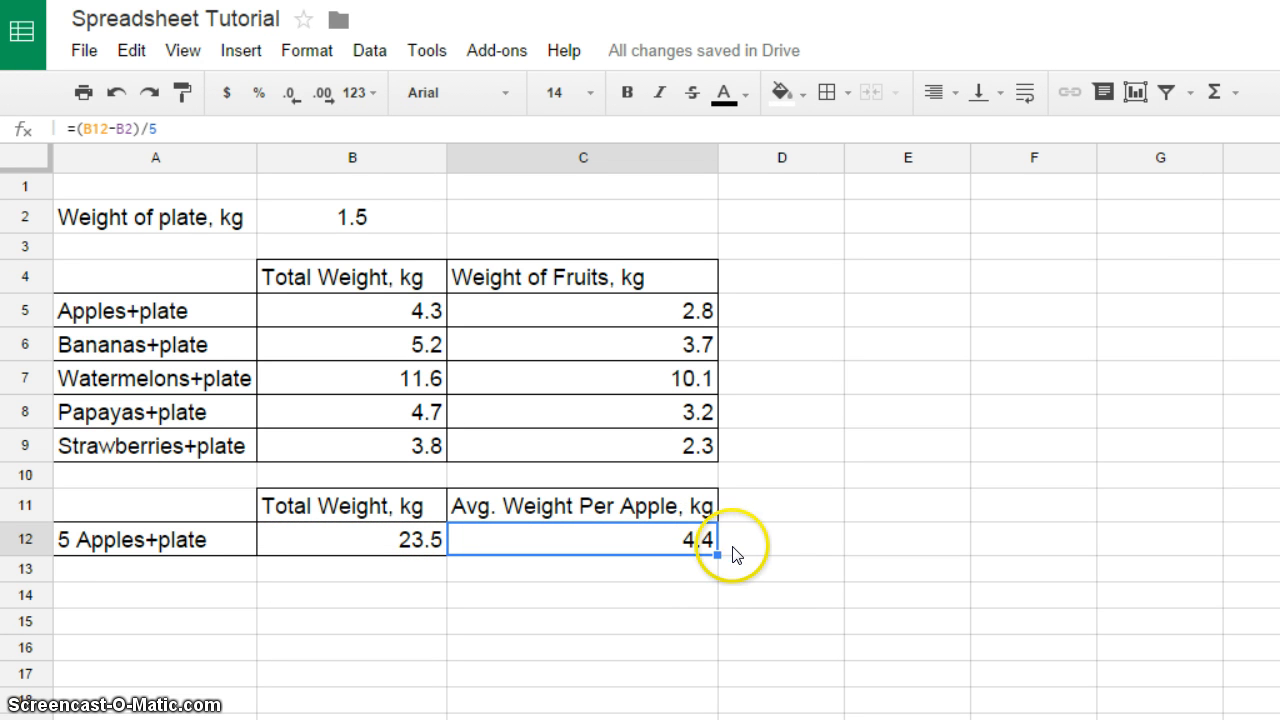
click(696, 573)
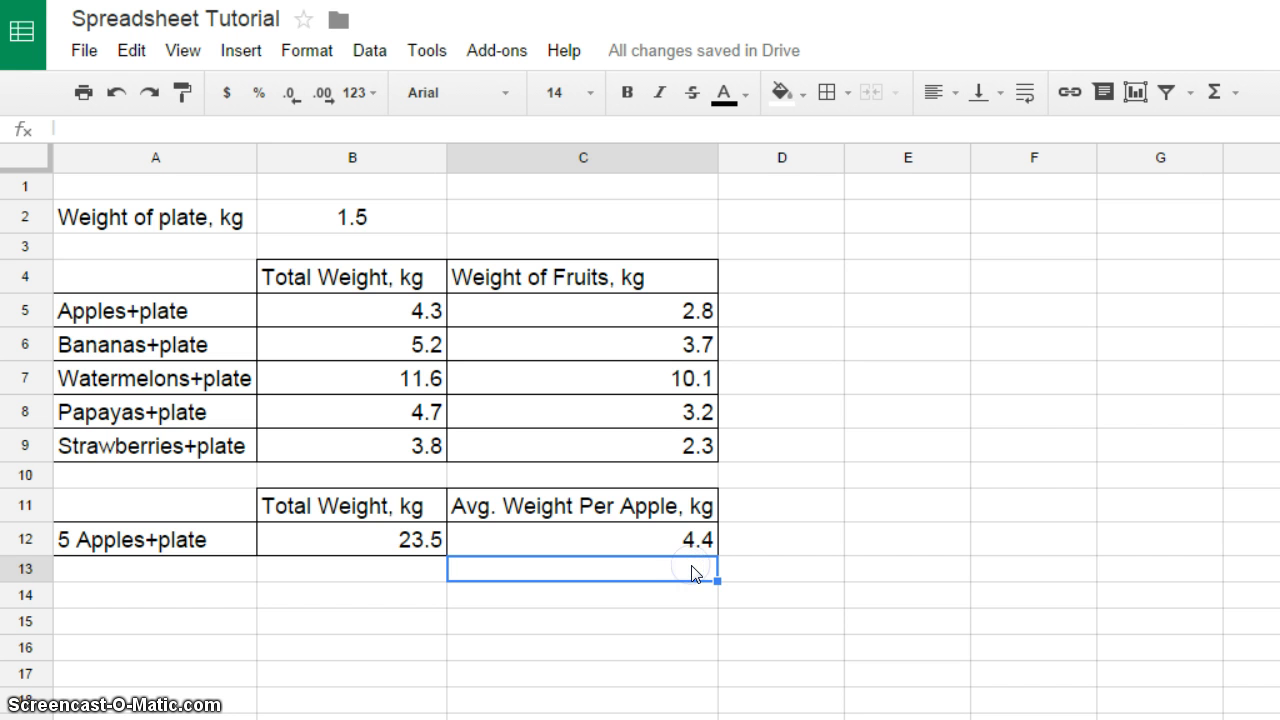